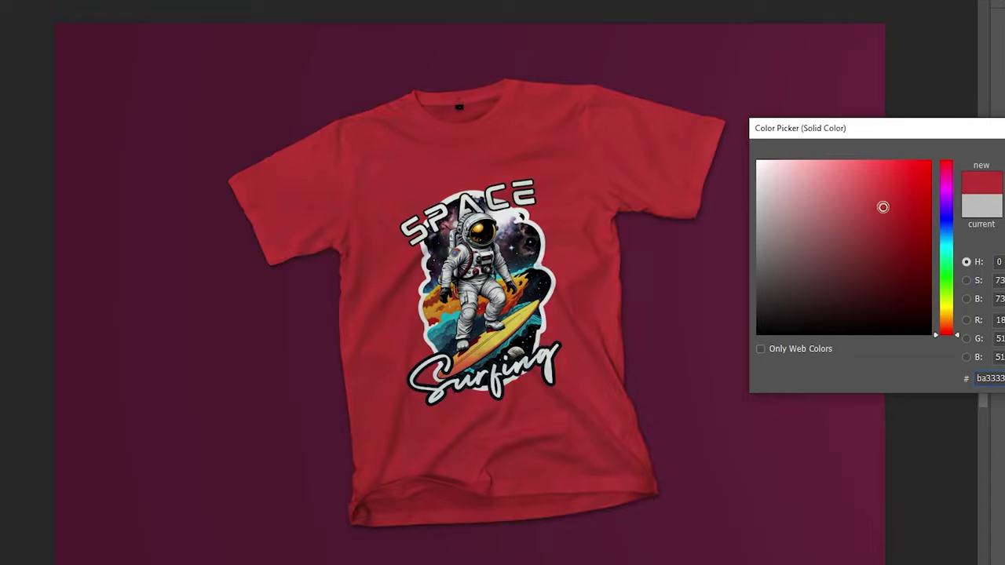
- Change the mockup t-shirt's fill colour from red to light blue, hex 5593be
left_click_drag(883, 206, 853, 205)
left_click_drag(946, 329, 947, 235)
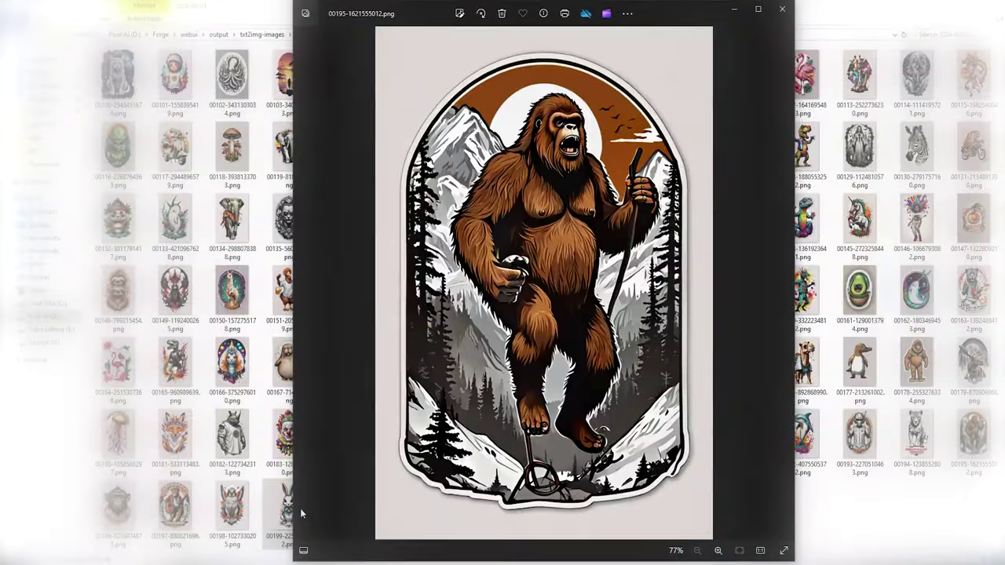
- Step back past the fox-motorcycle and Bigfoot stickers to the ferret astronaut design
key("Left")
key("Left")
key("Left")
key("Left")
key("Left")
key("Left")
key("Left")
key("Left")
key("Left")
key("Left")
key("Left")
key("Left")
key("Left")
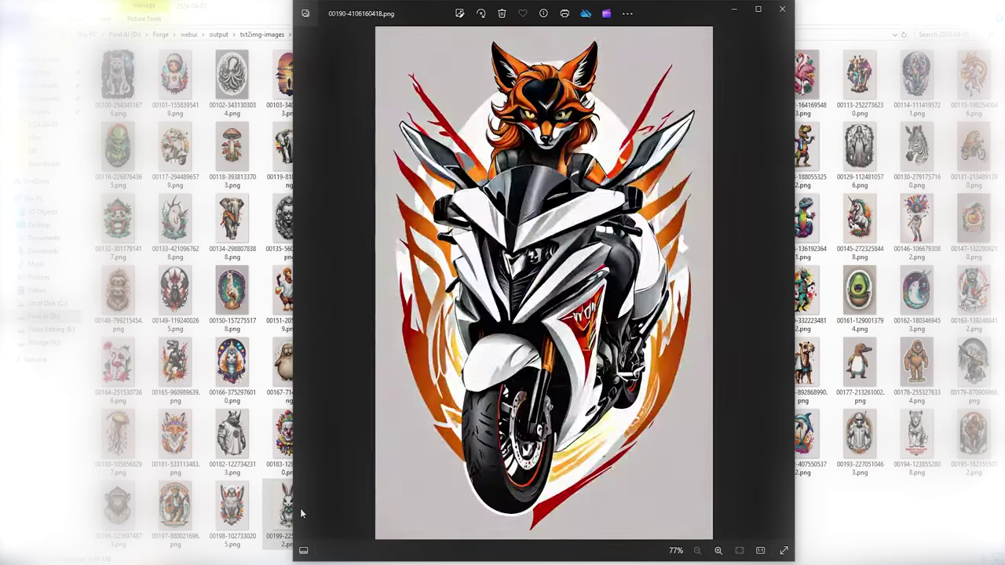
key("Left")
key("Left")
key("Left")
key("Left")
key("Left")
key("Left")
key("Left")
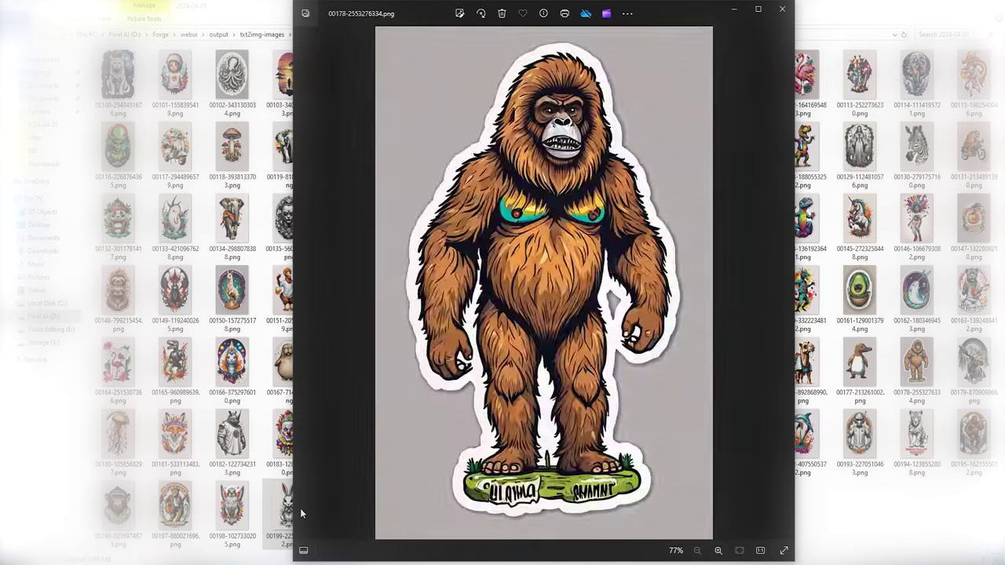
key("Left")
key("Left")
key("Left")
key("Left")
key("Left")
key("Left")
key("Left")
key("Left")
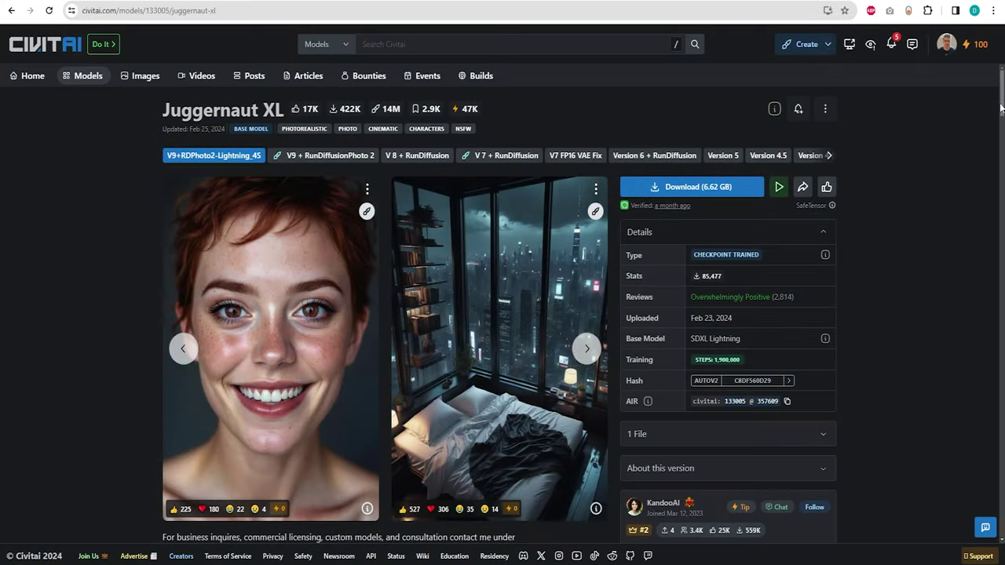
- Expand the Juggernaut XL description and select the recommended 832*1216 resolution and sampler
scroll(1002, 94, "down", 3)
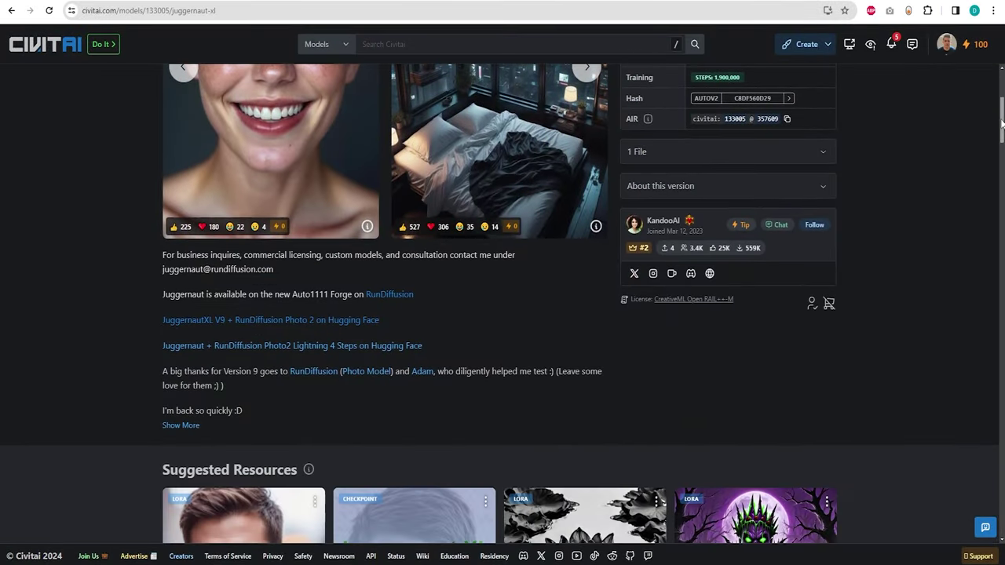
left_click(185, 425)
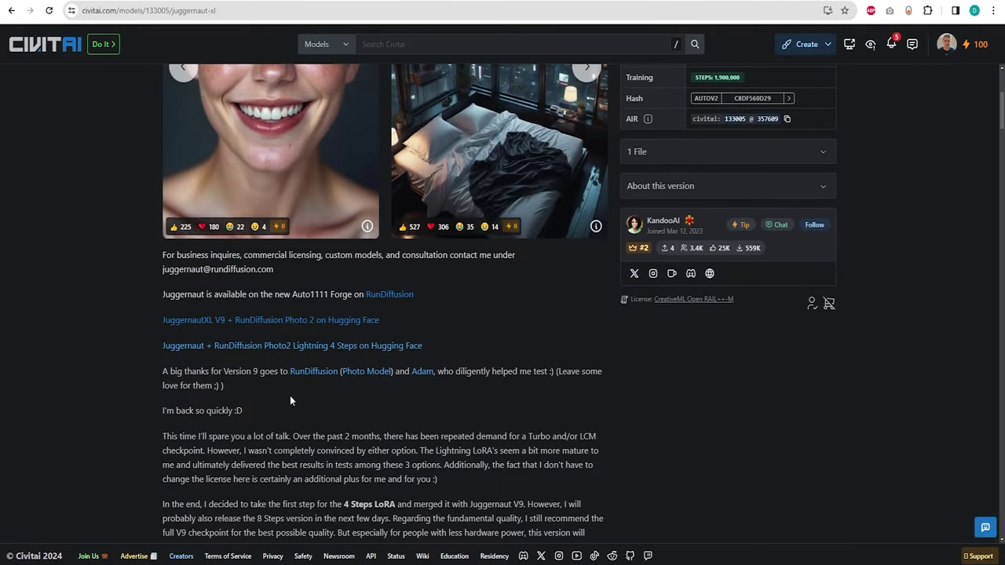
scroll(294, 388, "down", 3)
scroll(306, 381, "down", 1)
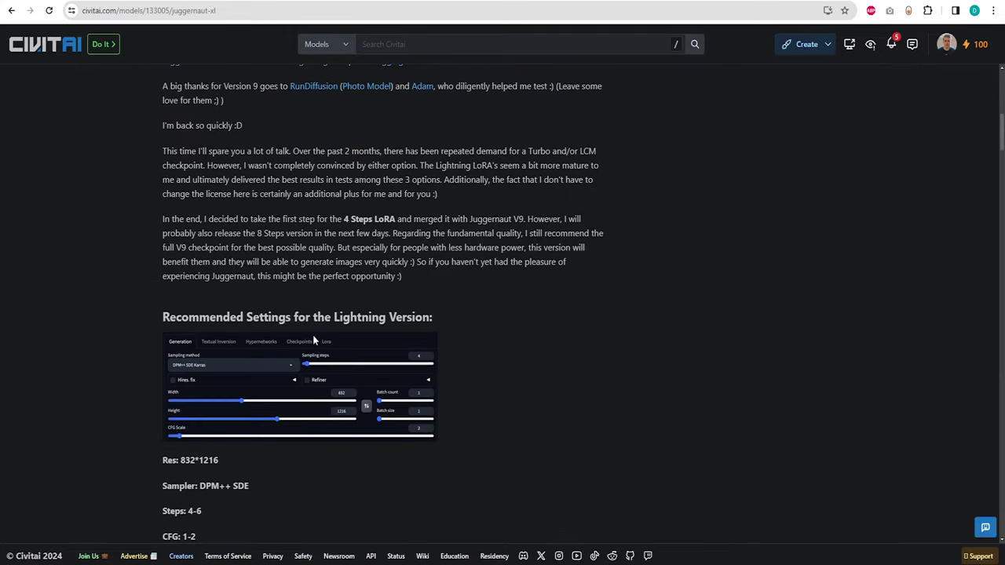
scroll(522, 262, "down", 2)
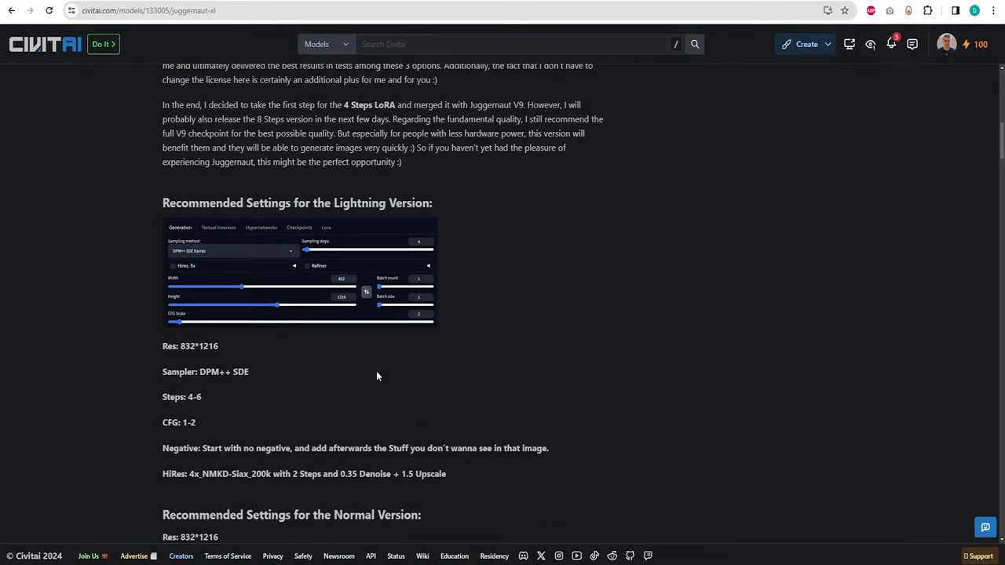
double_click(205, 350)
left_click_drag(264, 372, 183, 420)
- Download the model with IDM into the Forge Stable-diffusion models folder
scroll(366, 374, "up", 15)
right_click(705, 186)
left_click(754, 307)
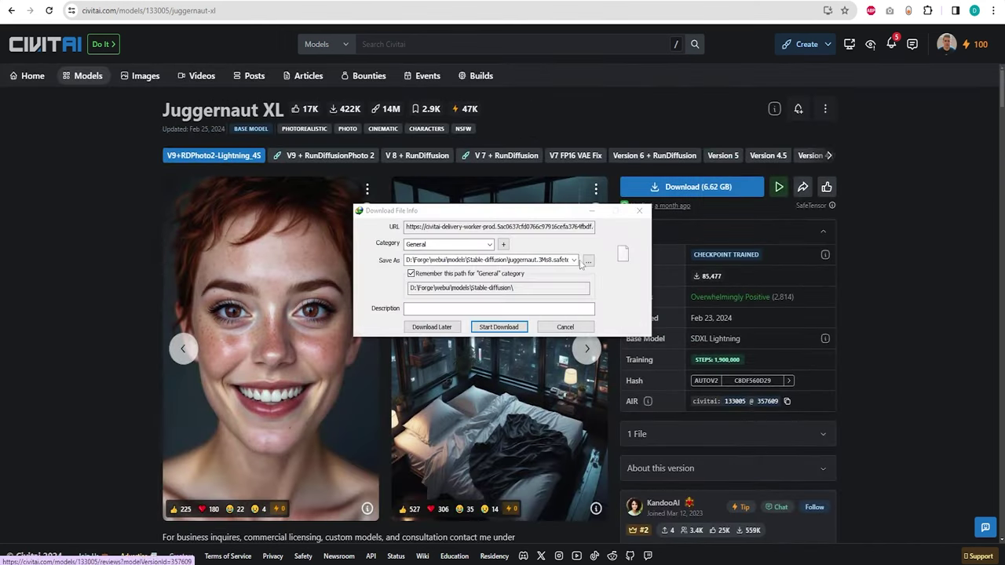
left_click(584, 260)
scroll(488, 267, "down", 1)
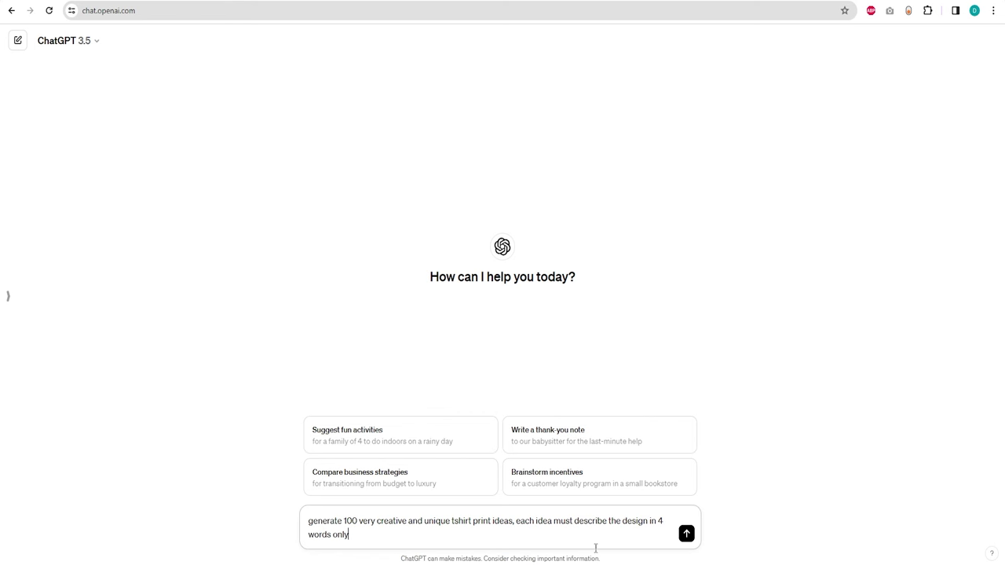
- Send the t-shirt ideas prompt and copy all 100 returned four-word ideas
key("Return")
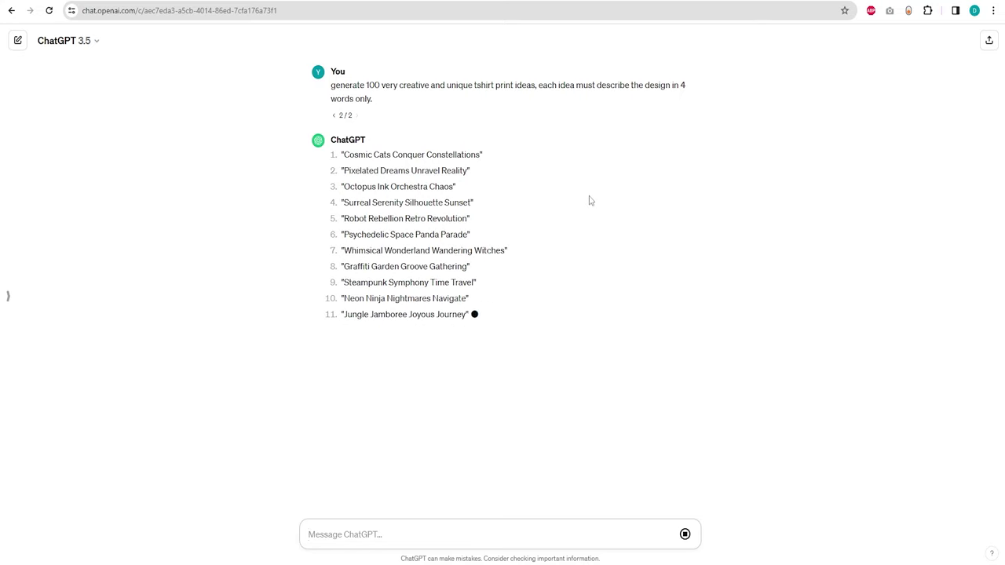
left_click_drag(343, 234, 467, 234)
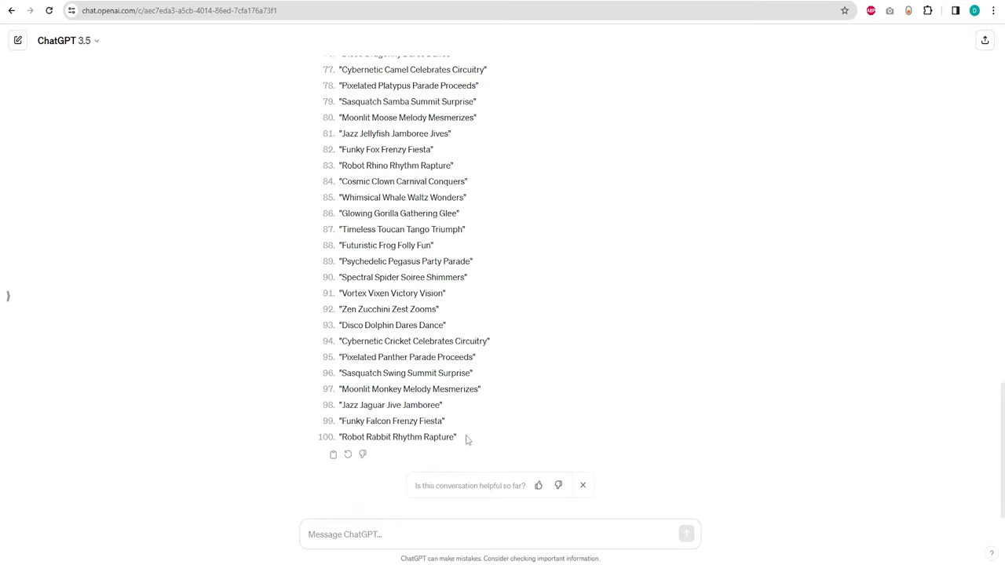
left_click_drag(465, 439, 343, 155)
right_click(366, 159)
left_click(405, 170)
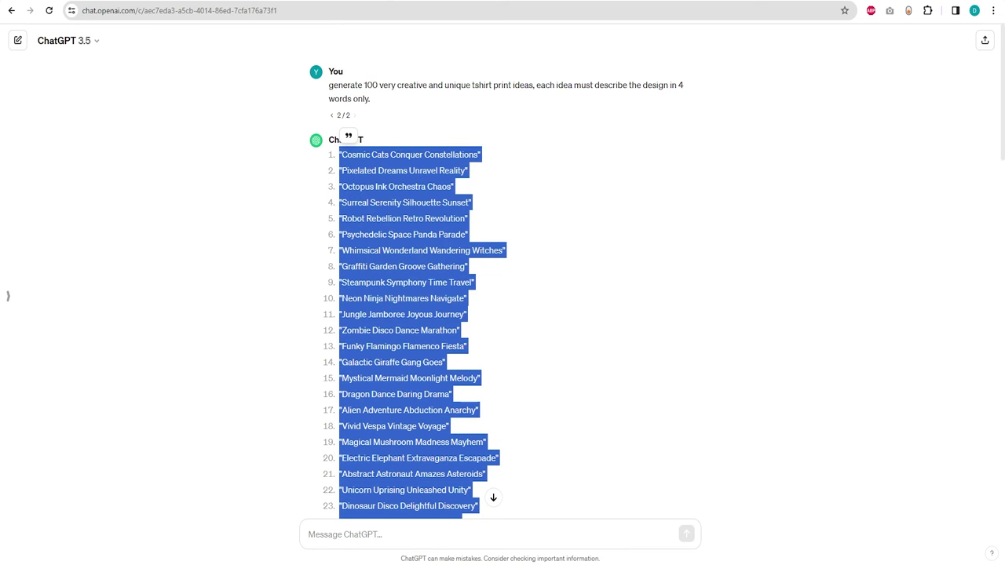
key("ctrl+Tab")
- Paste the 100 ideas into column A as values only and widen the column
right_click(48, 126)
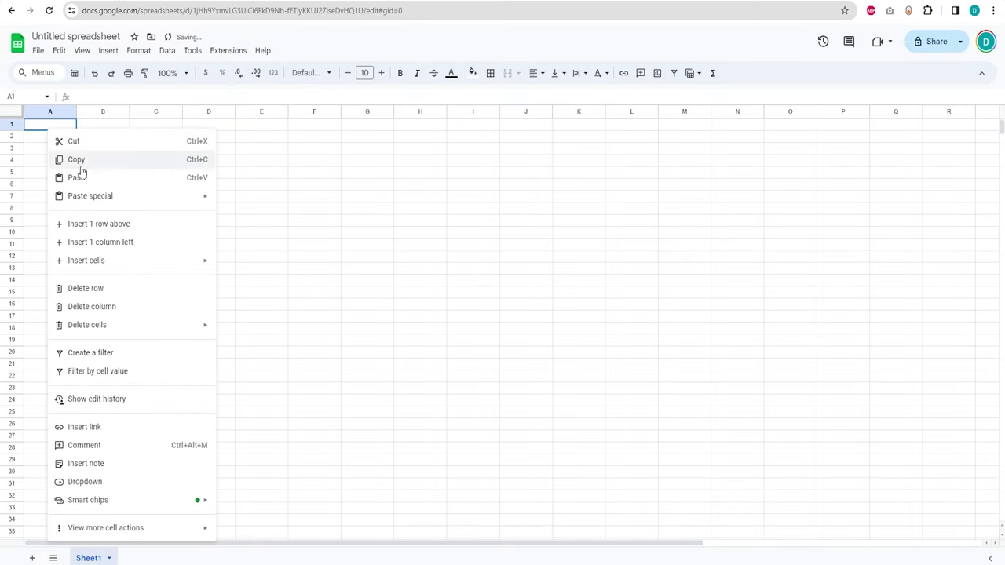
mouse_move(91, 200)
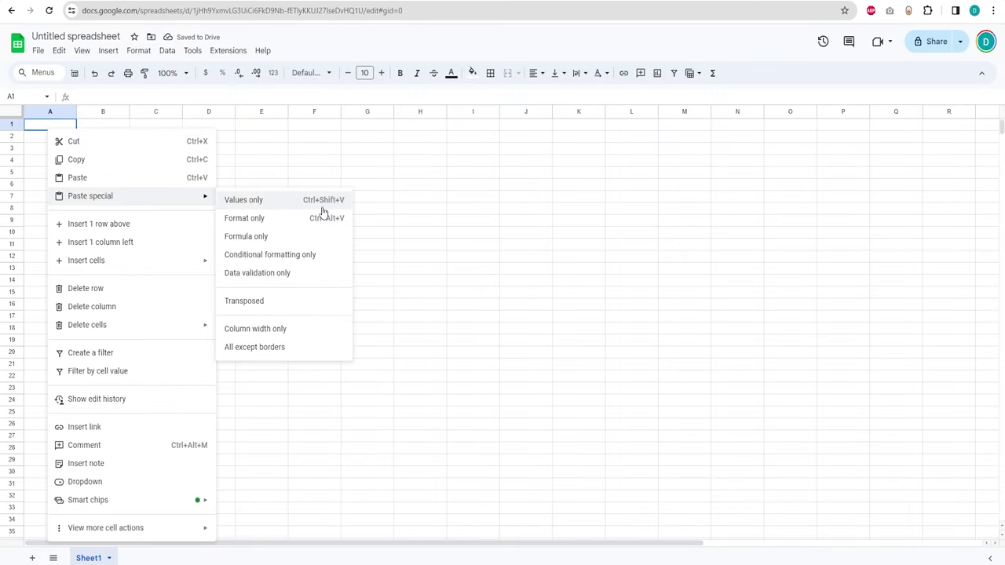
left_click(280, 206)
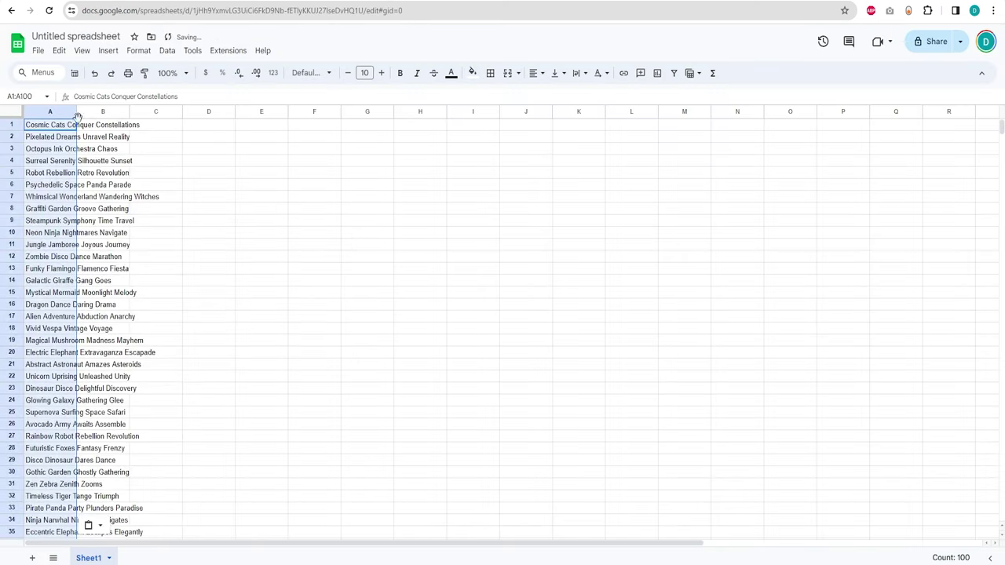
left_click_drag(77, 112, 178, 111)
- Enter ', T-SHIRT DESIGN, STICKER, white background' in B1 and widen column B
left_click(221, 127)
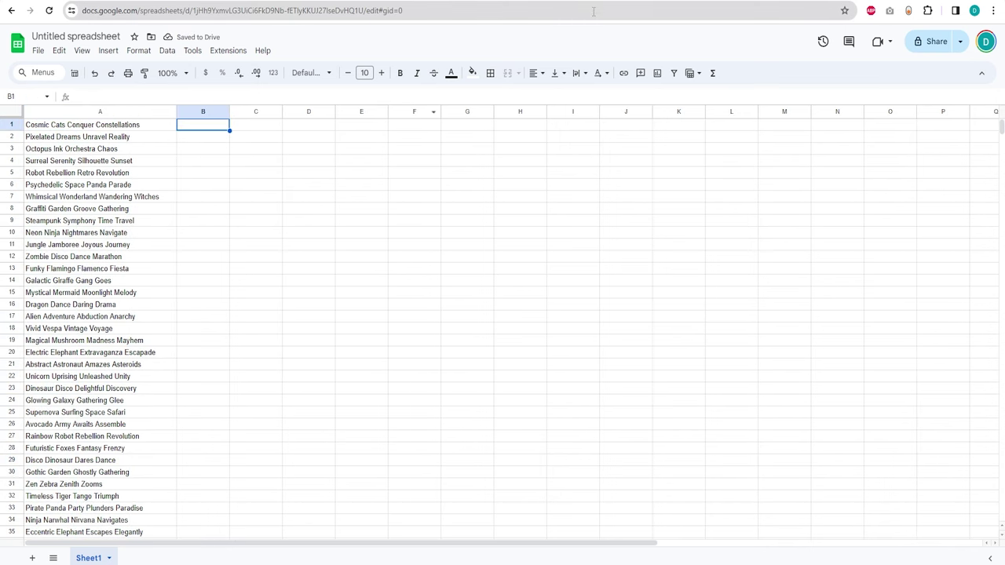
type(",")
key("ctrl+v")
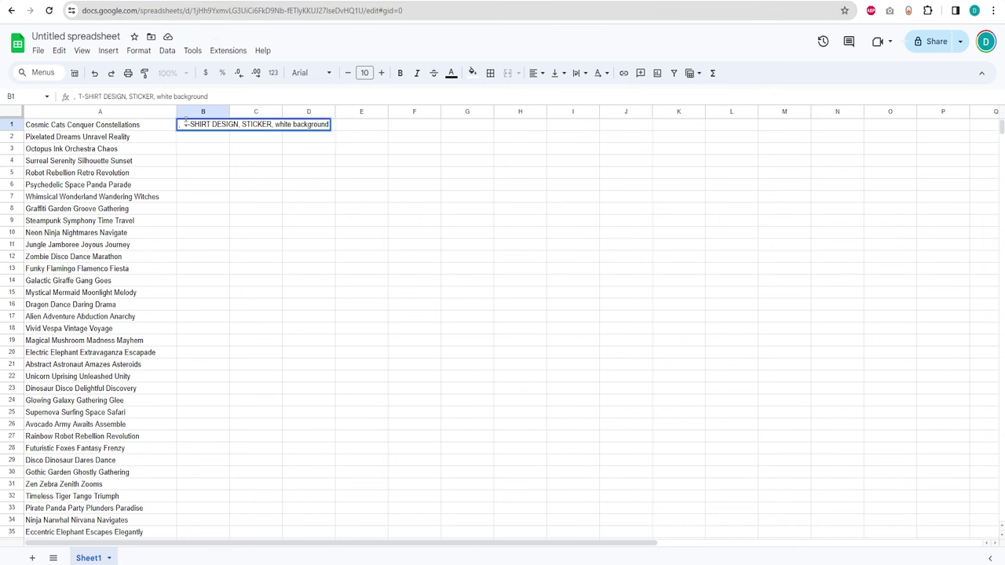
left_click(205, 150)
left_click(212, 125)
left_click_drag(229, 112, 350, 111)
left_click(141, 130)
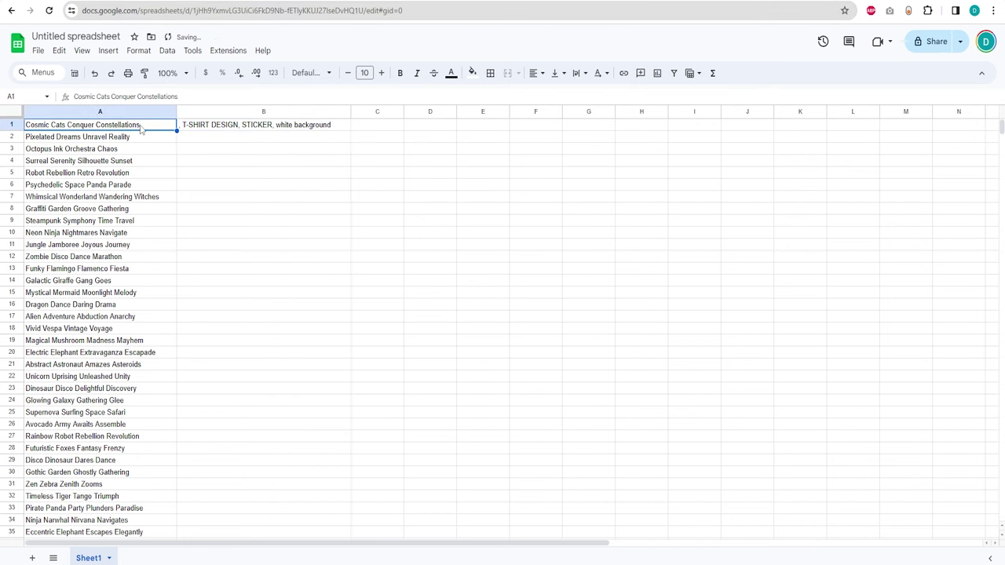
left_click(199, 132)
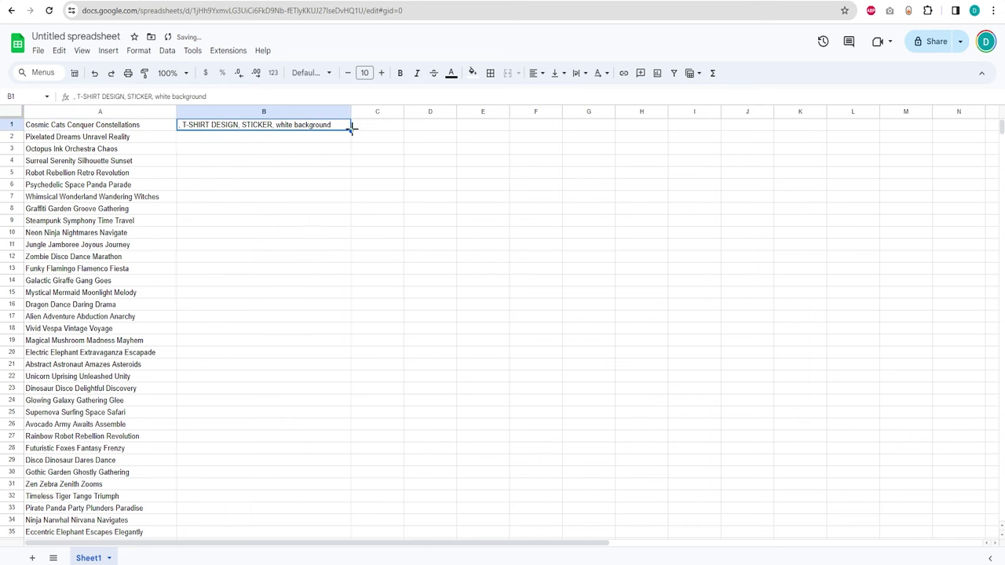
- Fill the suffix down column B and join it to each idea in column C with =A1&B1
double_click(351, 129)
left_click(370, 125)
type("=")
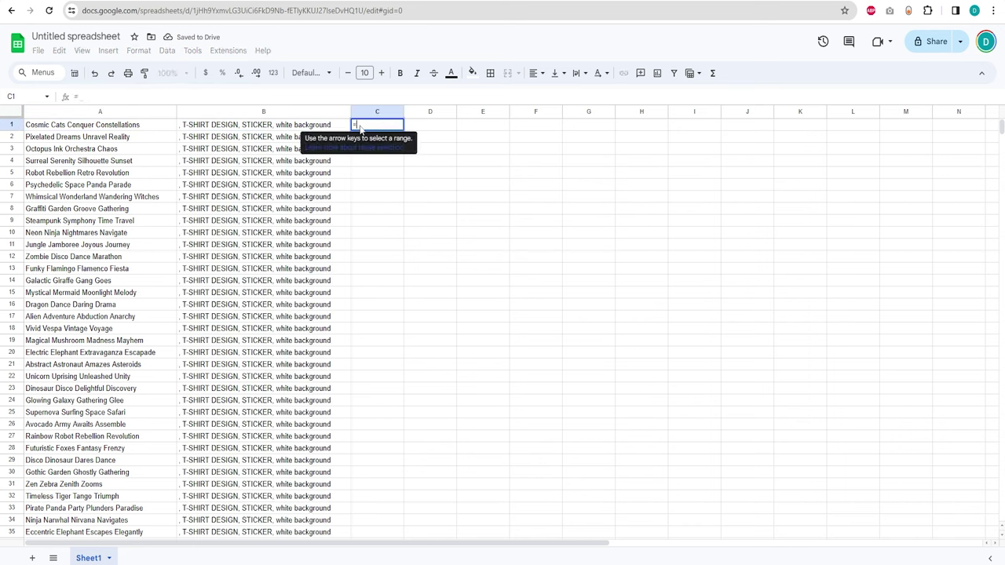
left_click(148, 130)
type("&")
left_click(252, 131)
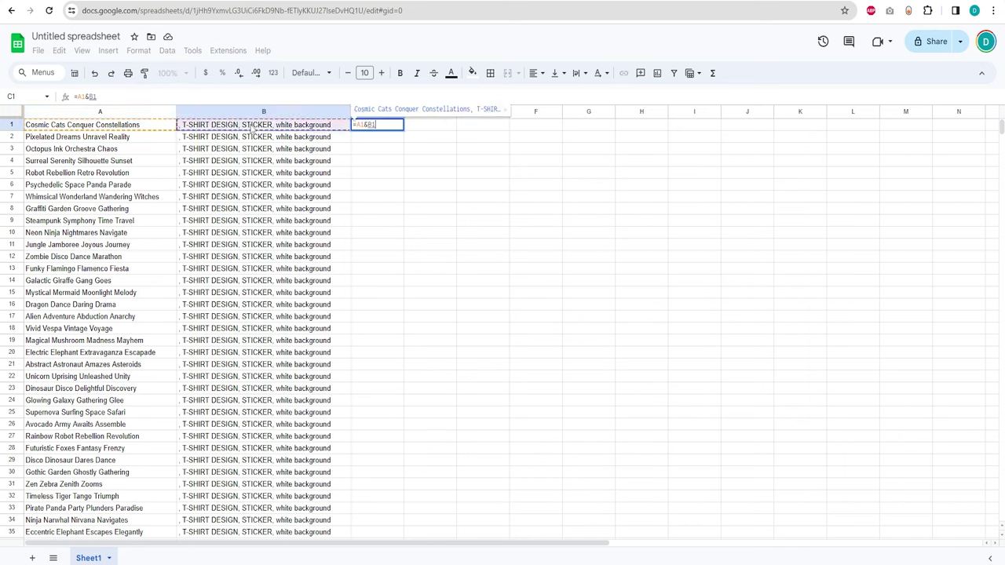
key("Return")
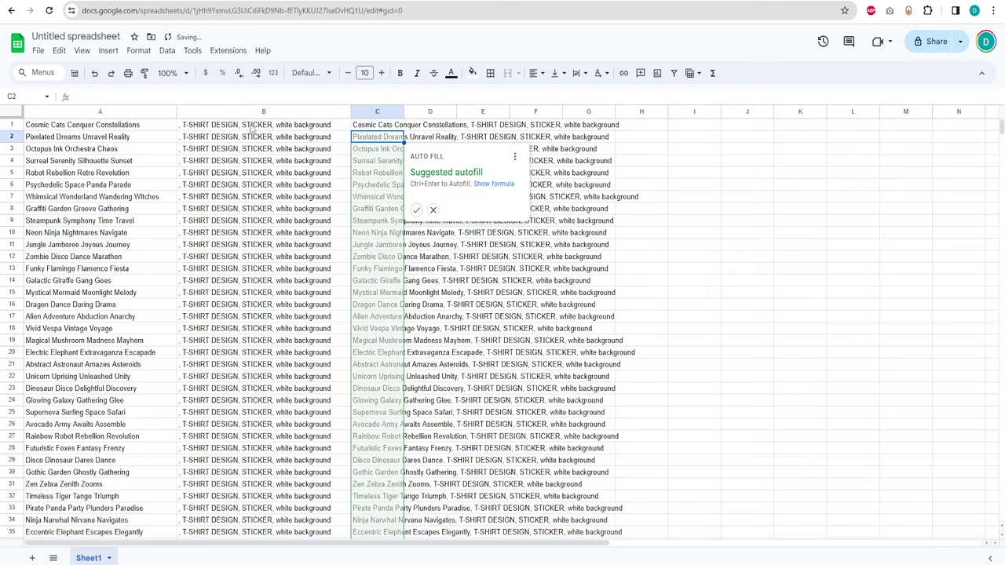
key("Up")
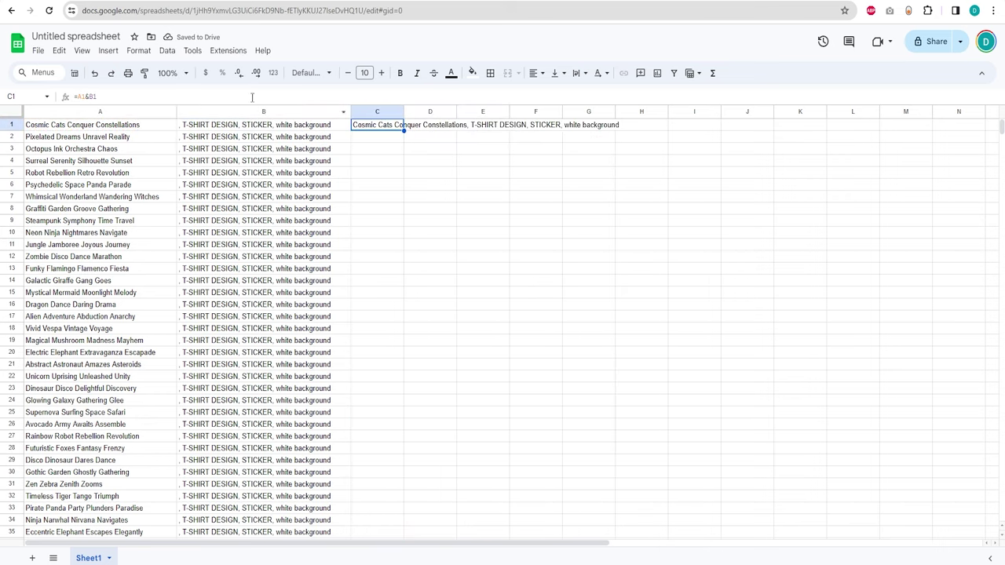
double_click(404, 131)
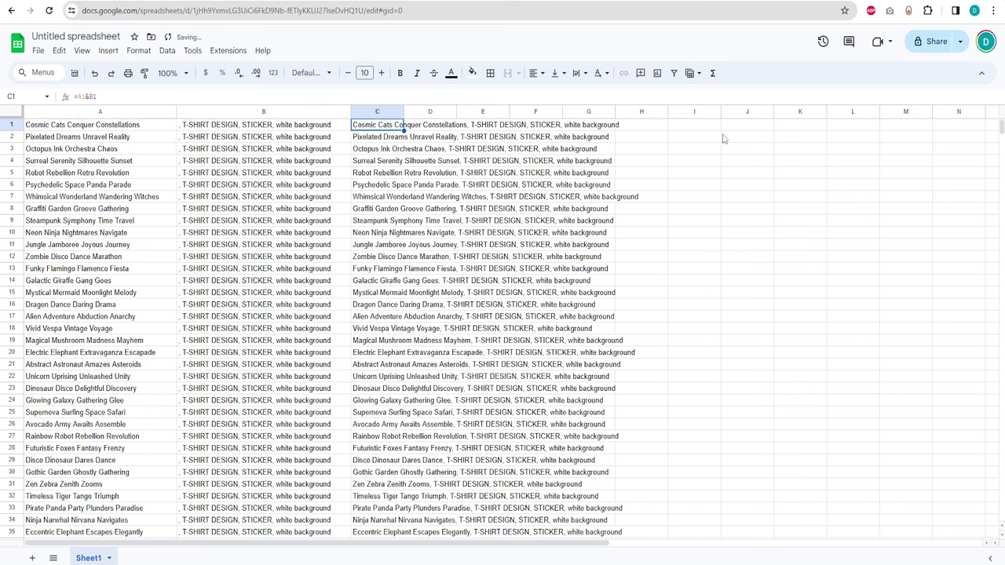
left_click_drag(404, 112, 655, 112)
- Select C1:C100 and copy the 100 combined prompts
key("ctrl+Down")
left_click_drag(428, 340, 426, 251)
scroll(426, 248, "up", 15)
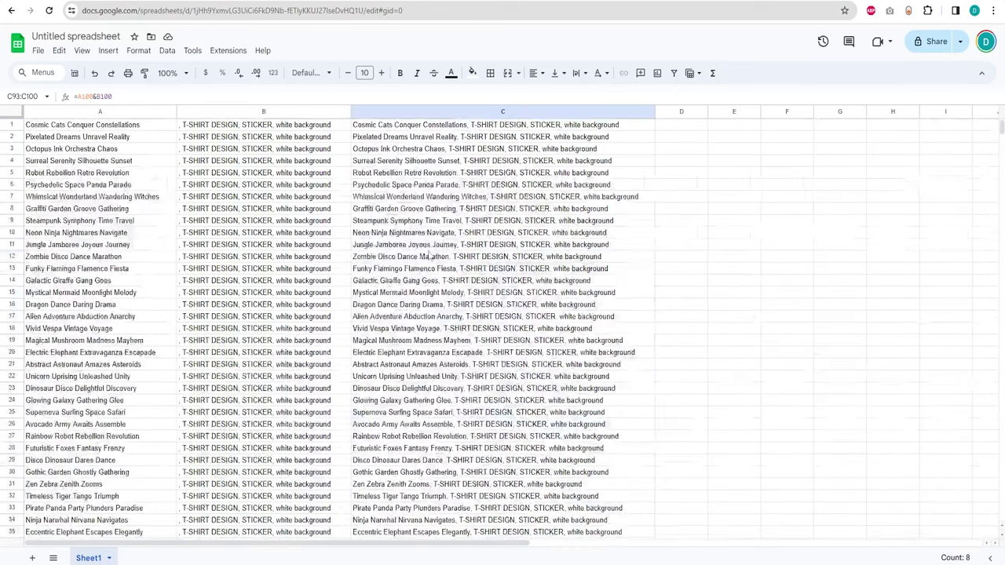
left_click(432, 128, "shift")
right_click(452, 165)
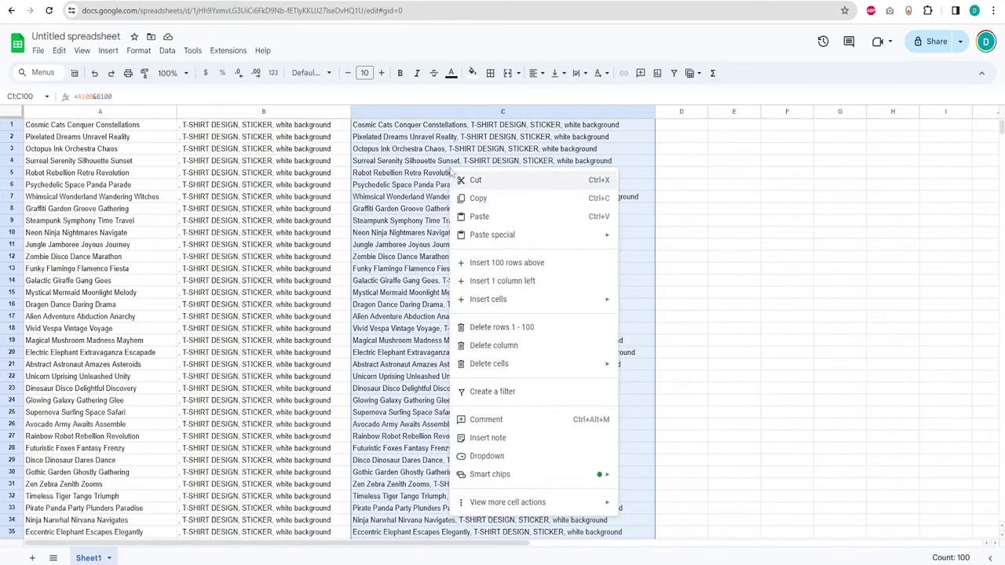
left_click(506, 198)
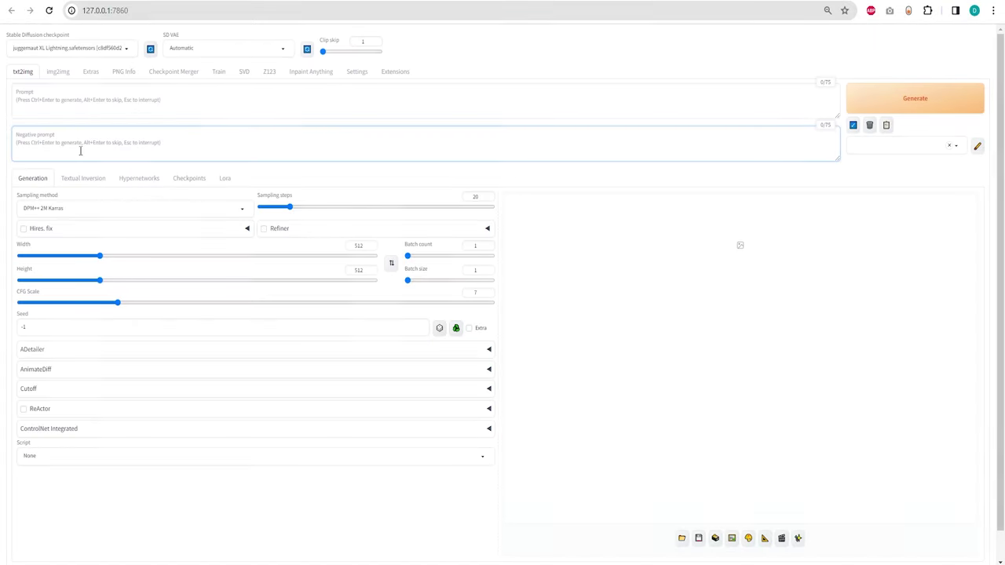
- Enter negative prompt 'text, watermark, low quality'; set 6 steps, 832×1216, CFG Scale 2
type("(")
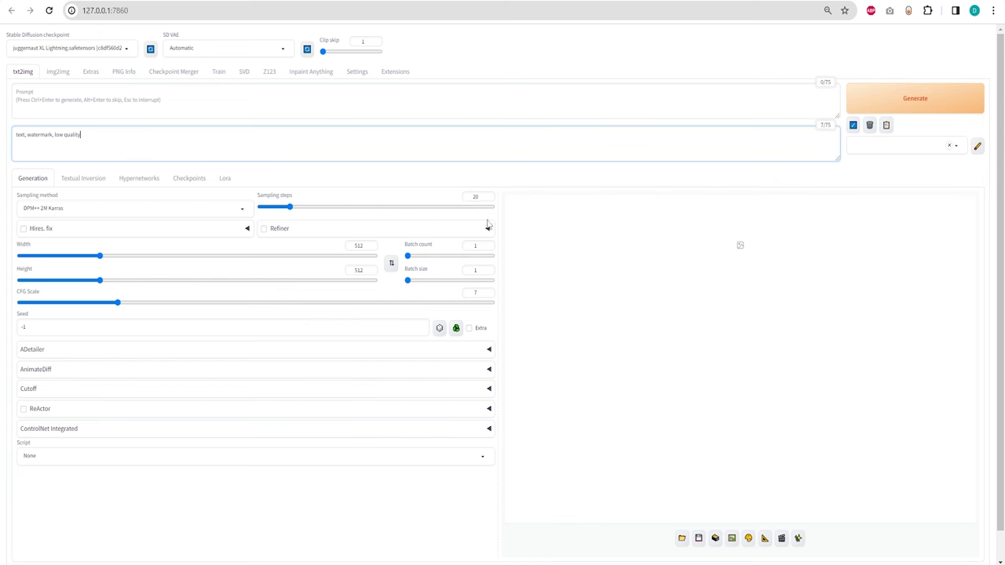
double_click(476, 197)
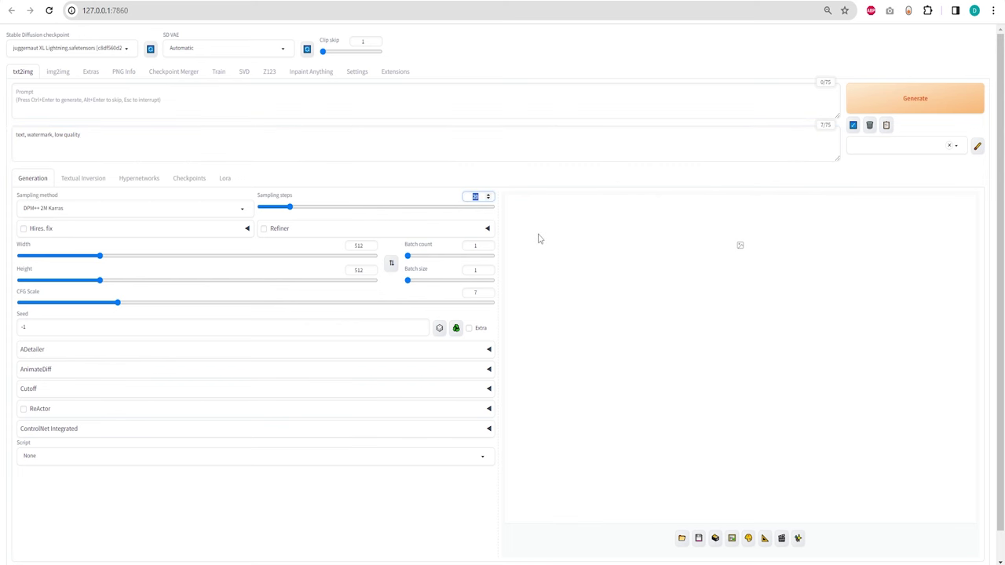
double_click(363, 247)
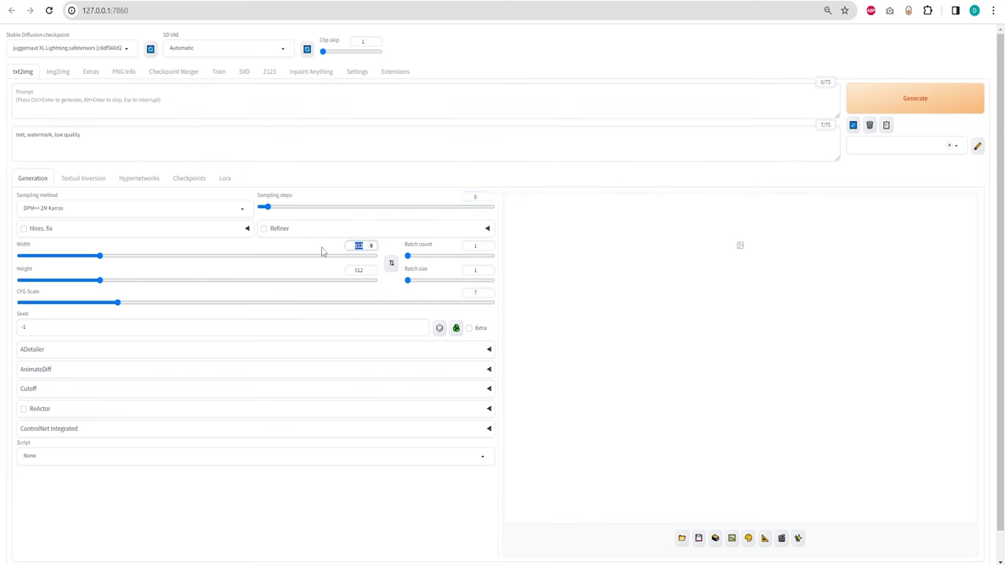
type("832")
double_click(363, 270)
type("1216")
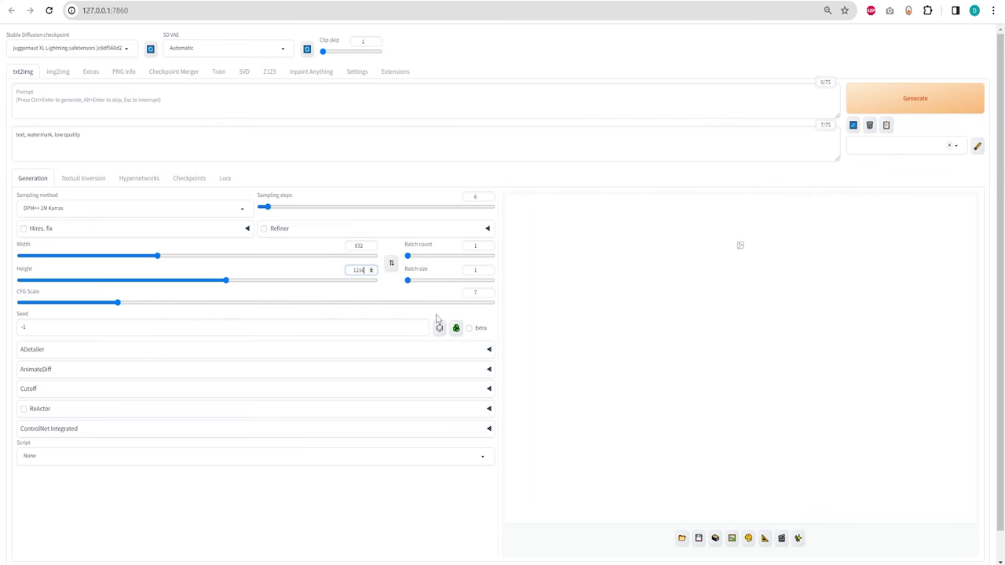
double_click(481, 292)
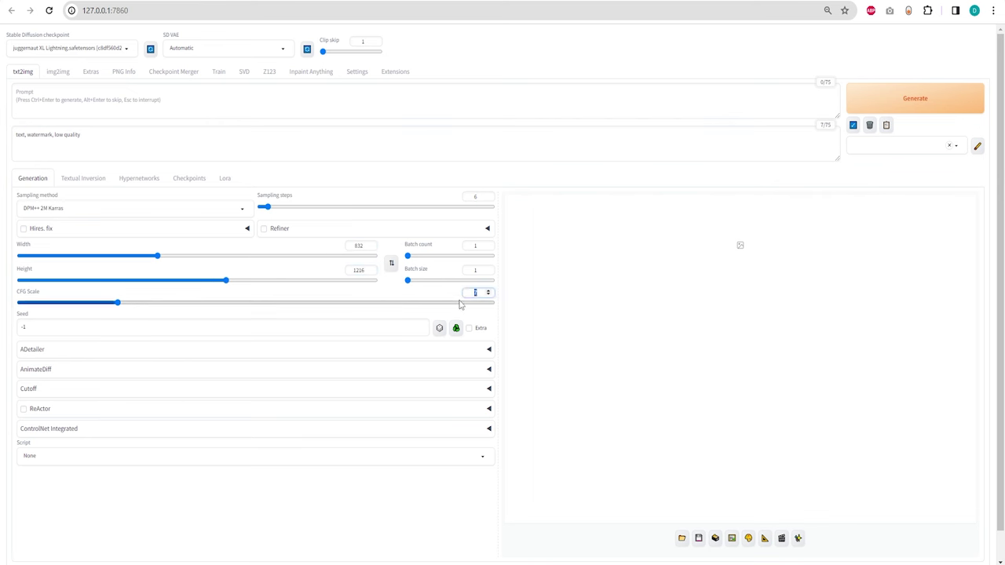
type("2")
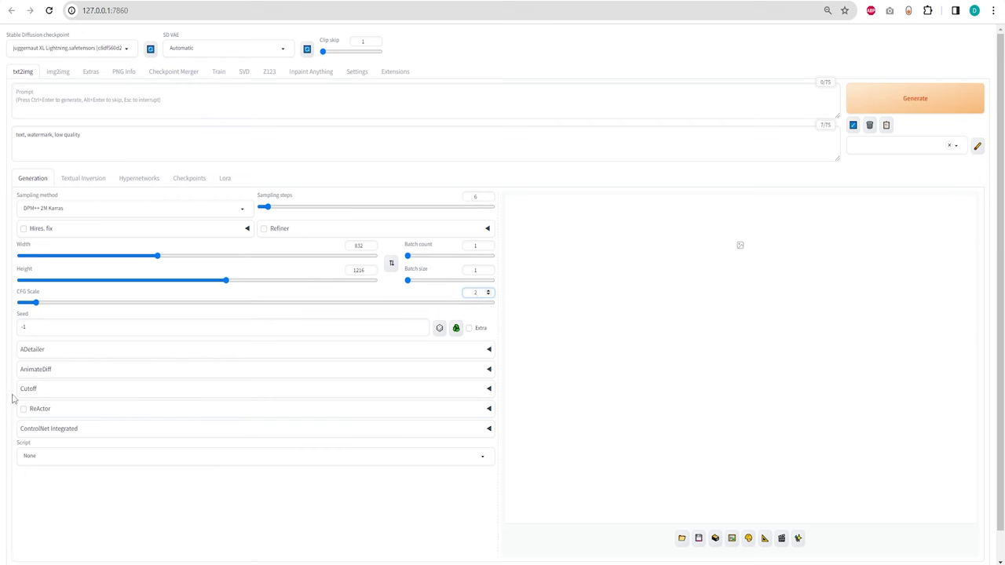
- Paste the copied prompts into the Prompts from file or textbox script and generate the batch
left_click(65, 455)
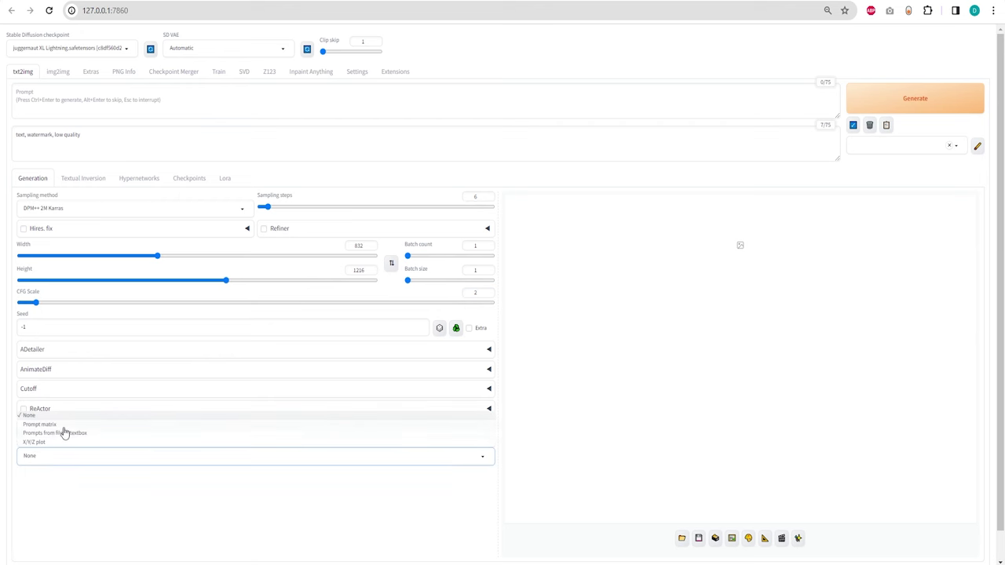
left_click(65, 438)
scroll(180, 420, "down", 2)
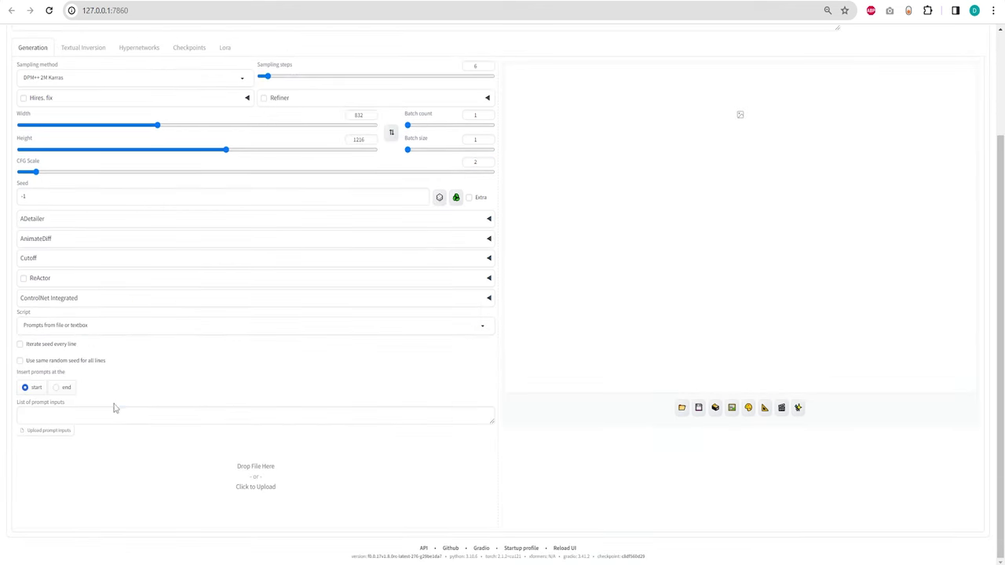
left_click(118, 415)
key("ctrl+v")
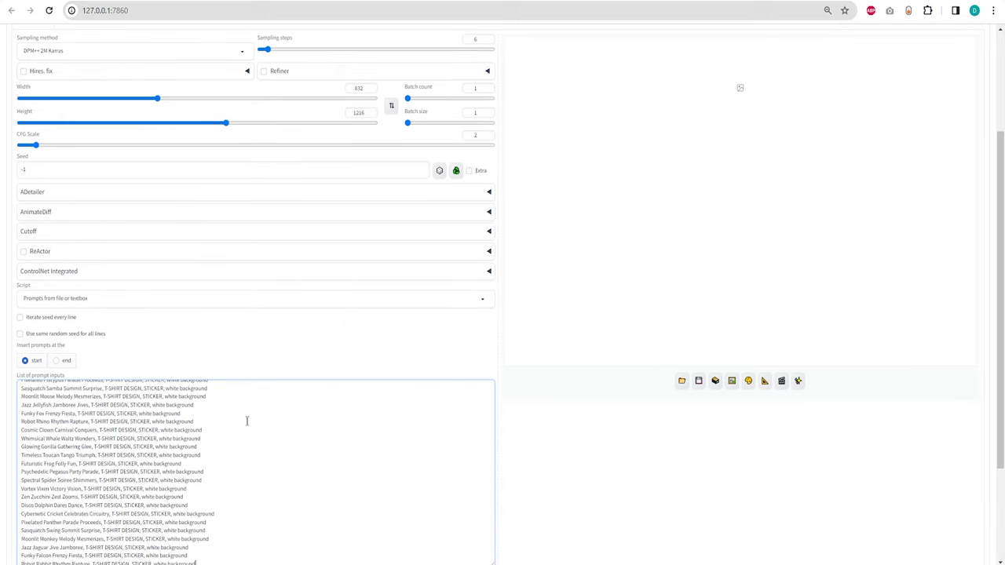
scroll(274, 429, "up", 10)
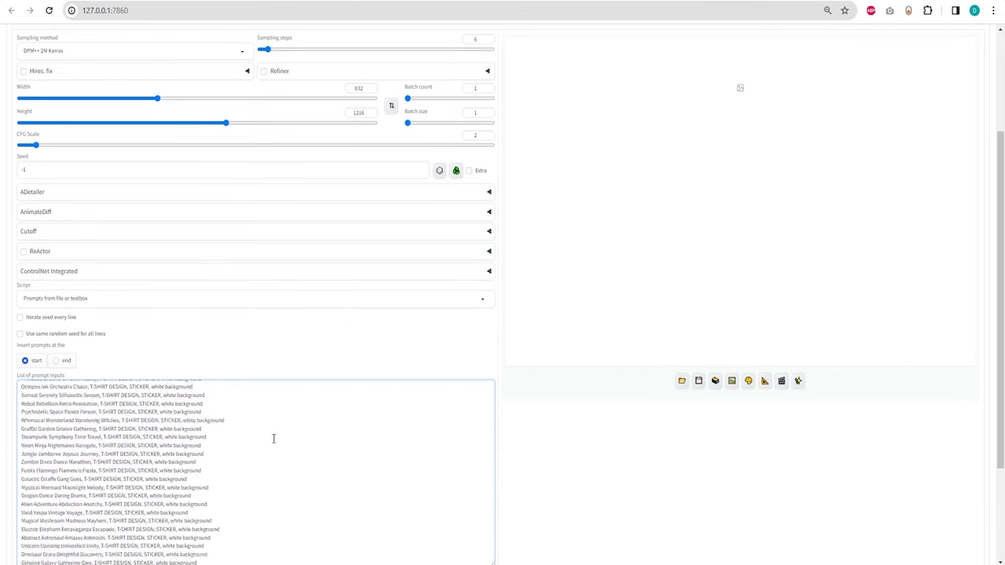
scroll(507, 365, "up", 3)
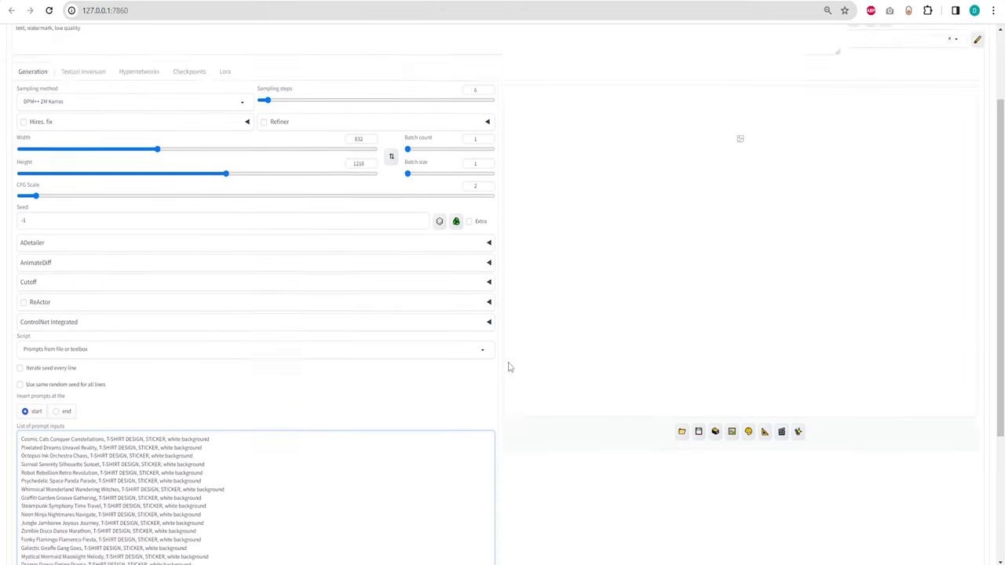
left_click(915, 99)
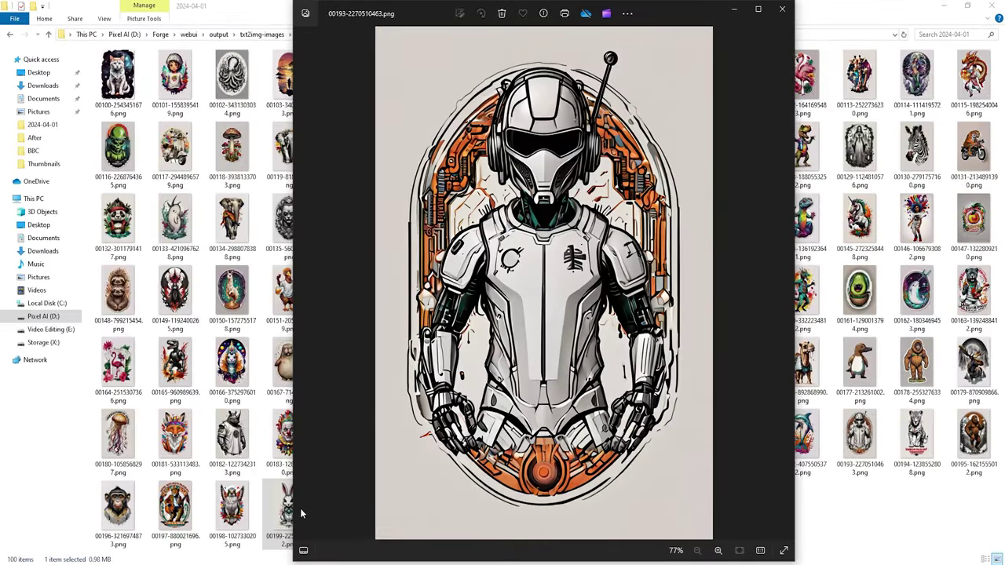
- Step back through the generated stickers to the astronaut surfboard image 00124
key("Left")
key("Left")
key("Left")
key("Left")
key("Left")
key("Left")
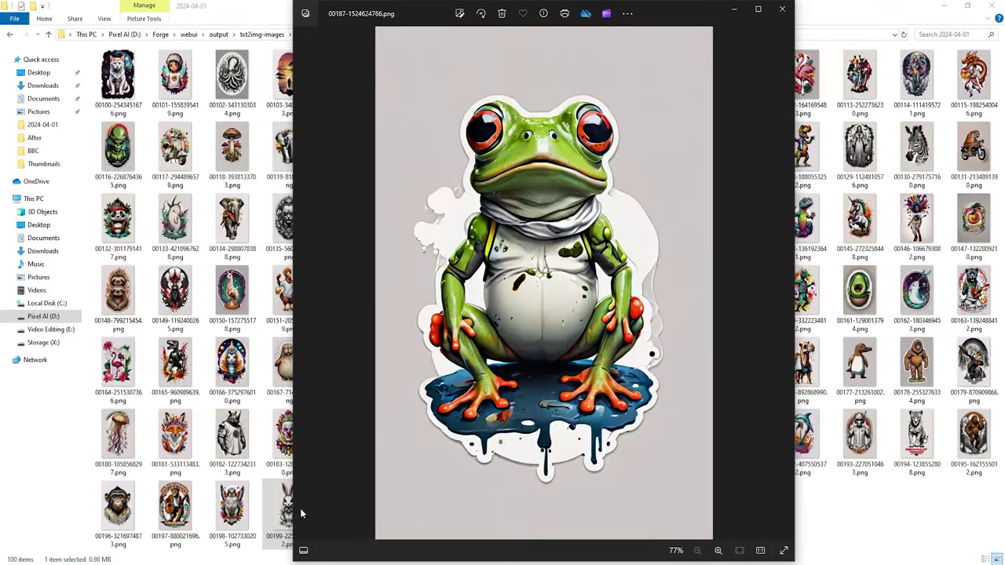
key("Left")
key("Left")
key("Left")
key("Left")
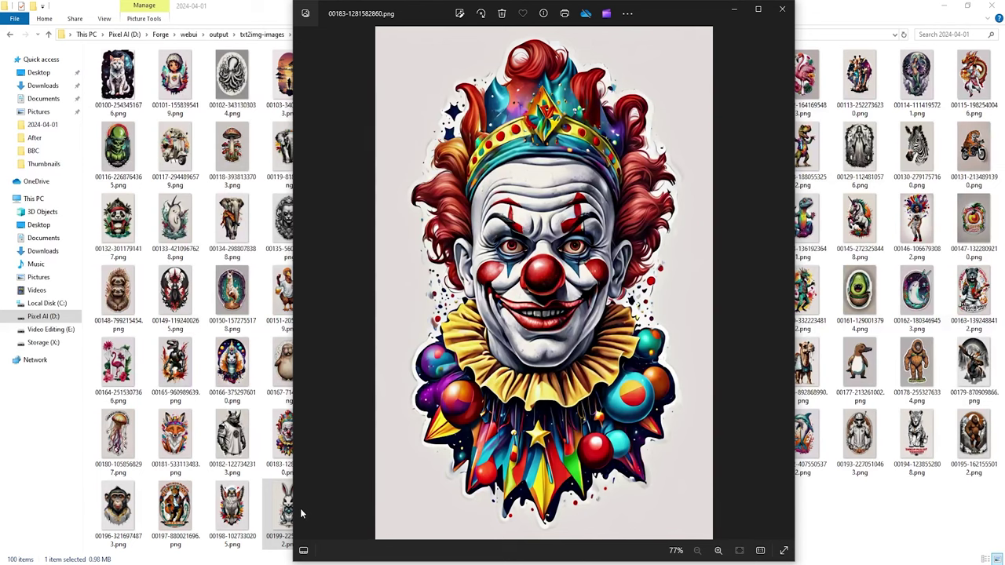
key("Left")
key("Left")
key("Left")
key("Left")
key("Left")
key("Left")
key("Left")
key("Left")
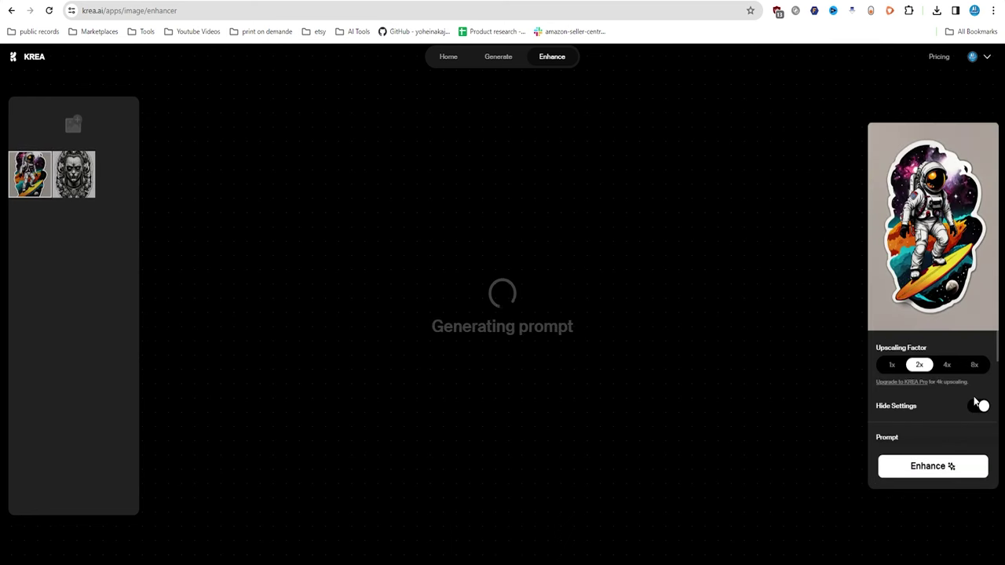
- Enhance the astronaut surfboard sticker in KREA at 2x with AI Strength 0.79
scroll(952, 385, "down", 1)
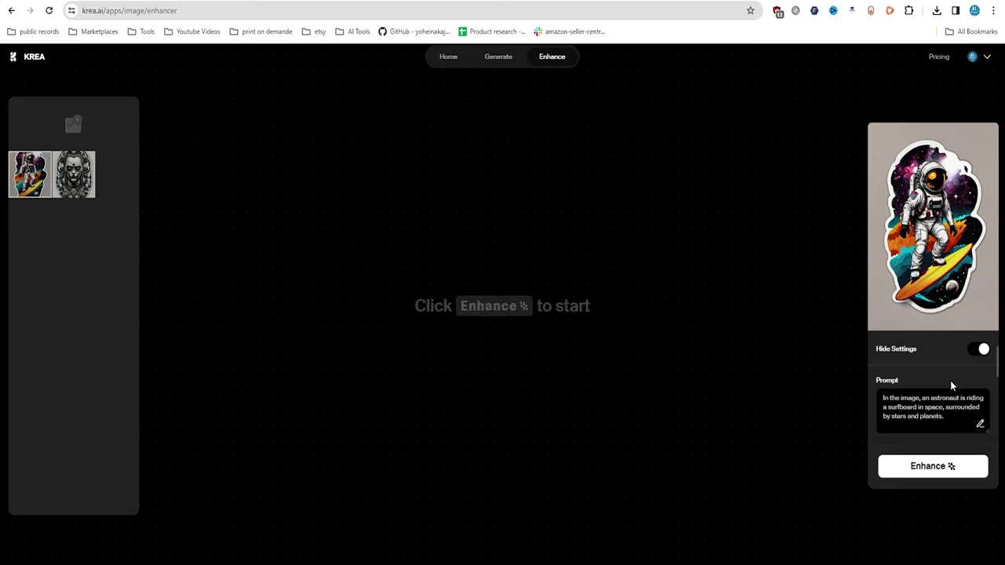
scroll(955, 399, "down", 3)
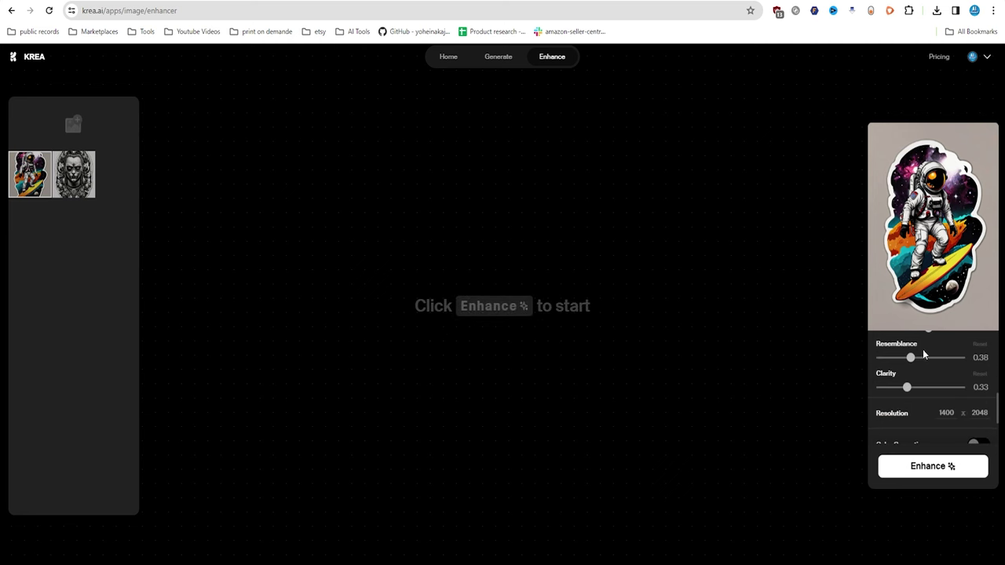
scroll(925, 357, "up", 2)
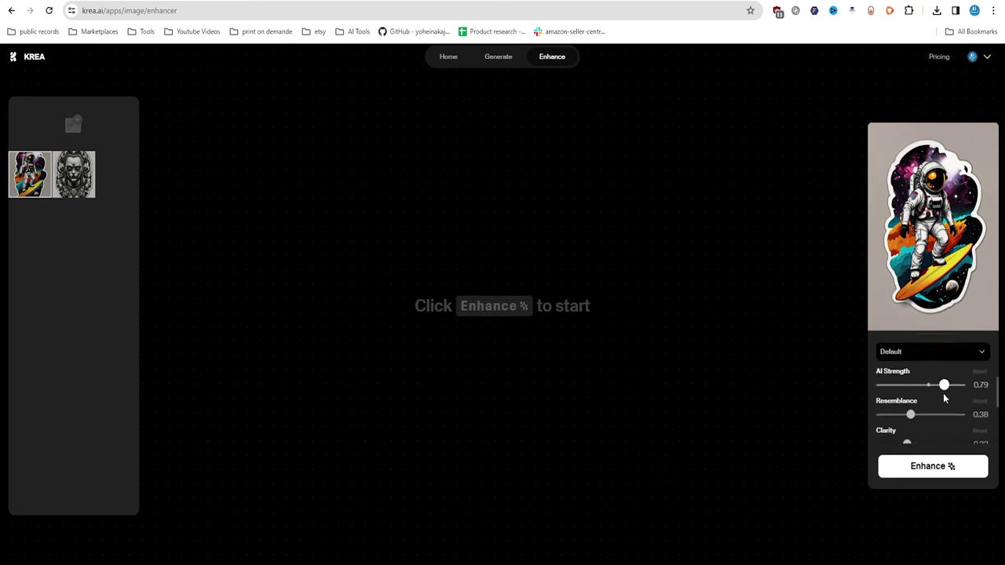
left_click(943, 472)
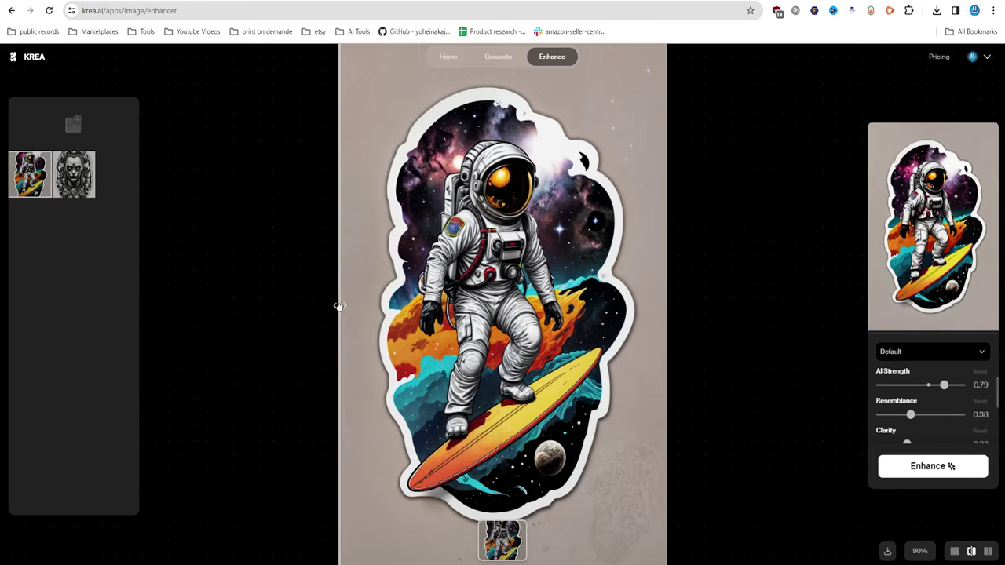
scroll(385, 314, "up", 3)
scroll(389, 318, "up", 1)
scroll(617, 170, "down", 3)
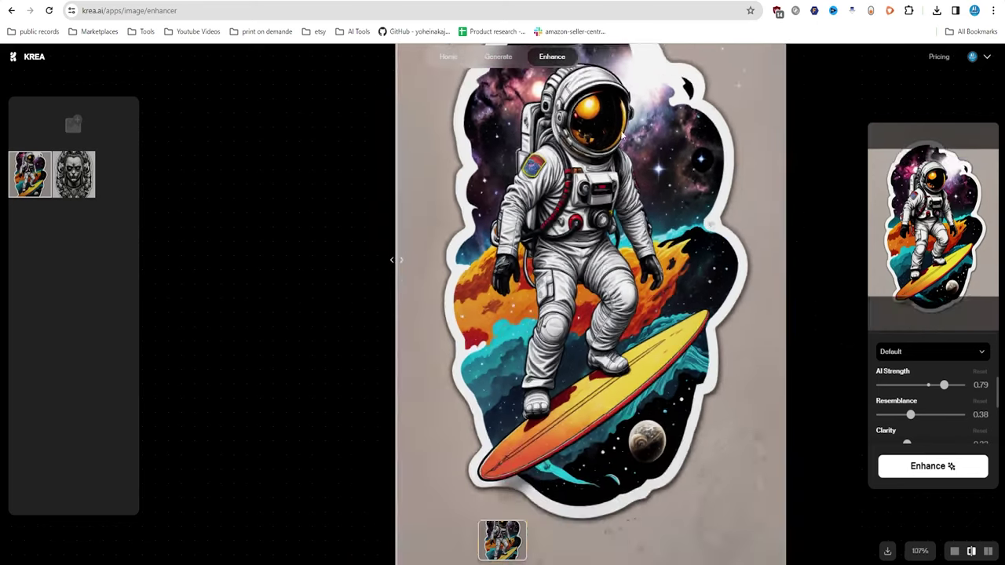
scroll(617, 127, "up", 3)
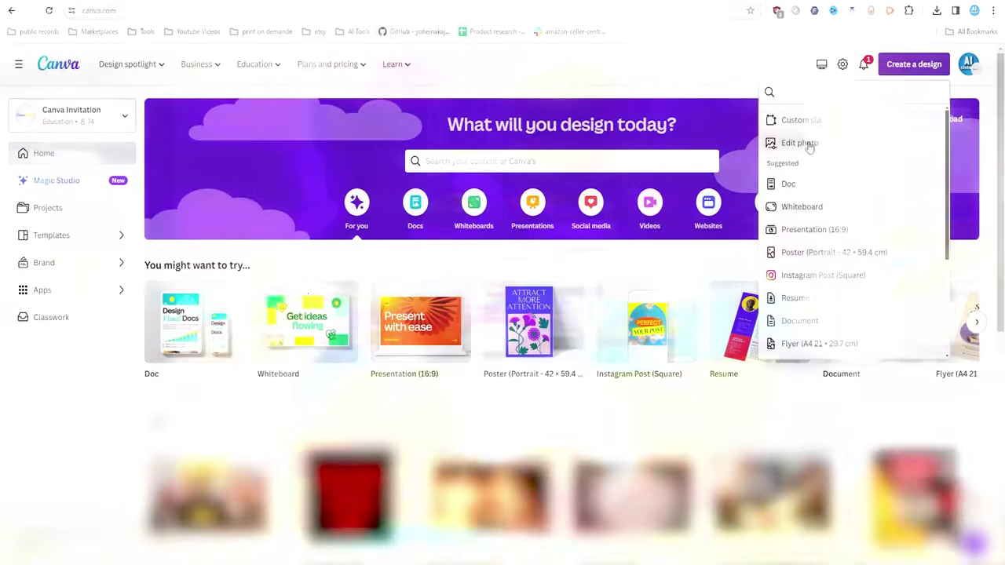
- Put the enhanced astronaut image into a new design and remove its background
left_click(812, 146)
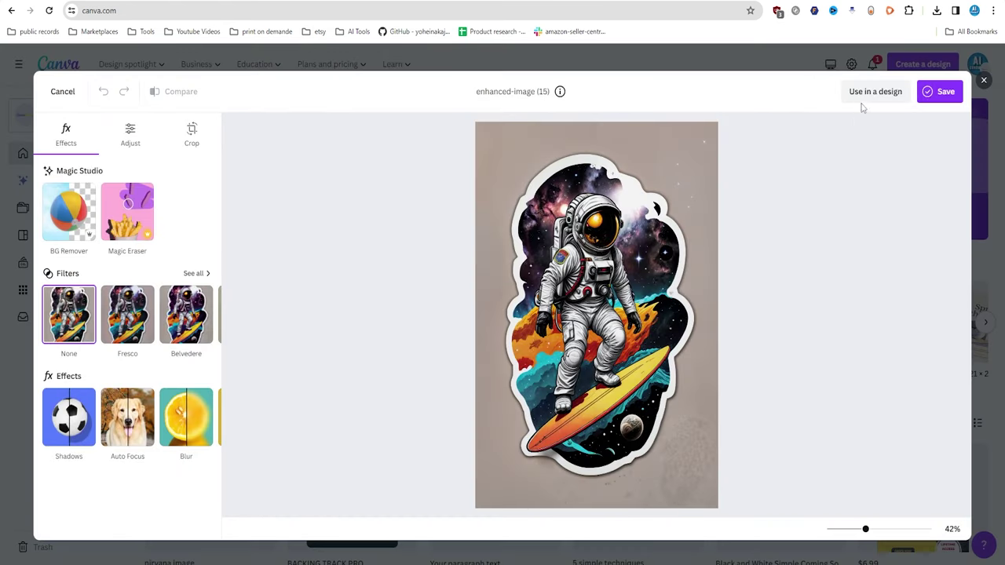
left_click(868, 93)
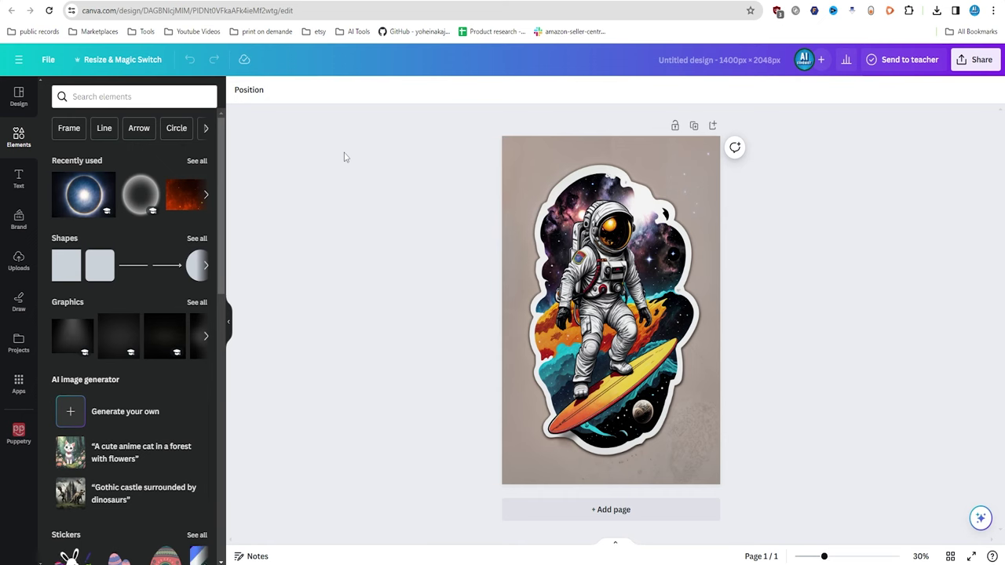
left_click(705, 203)
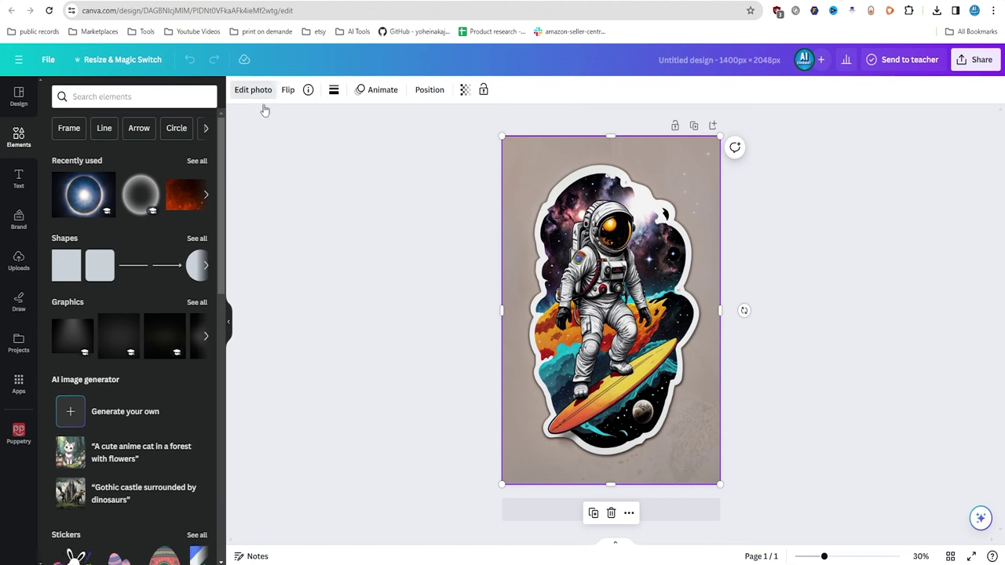
left_click(253, 90)
left_click(79, 173)
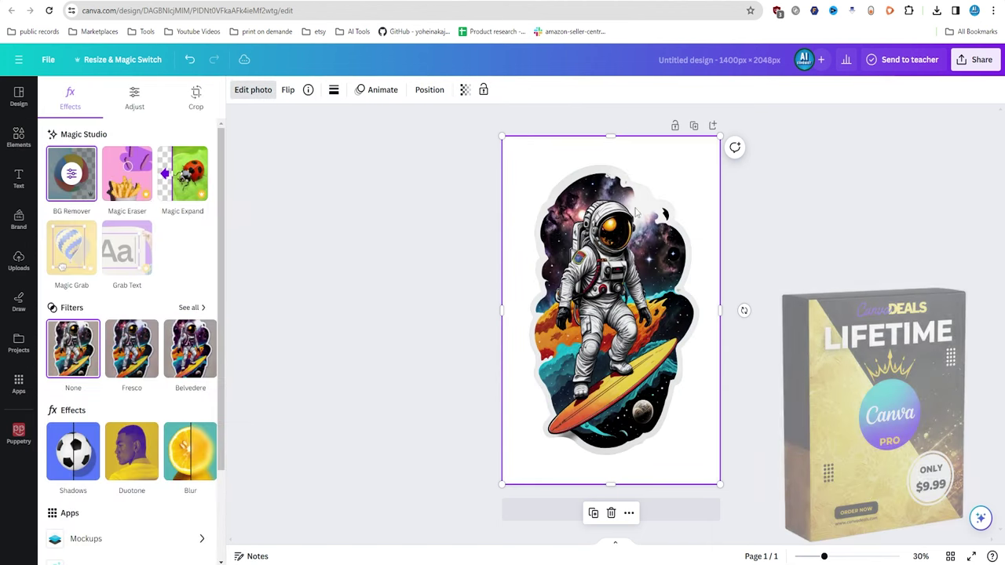
- Shrink the astronaut sticker and centre it on the page
left_click_drag(720, 136, 662, 228)
left_click_drag(582, 355, 617, 308)
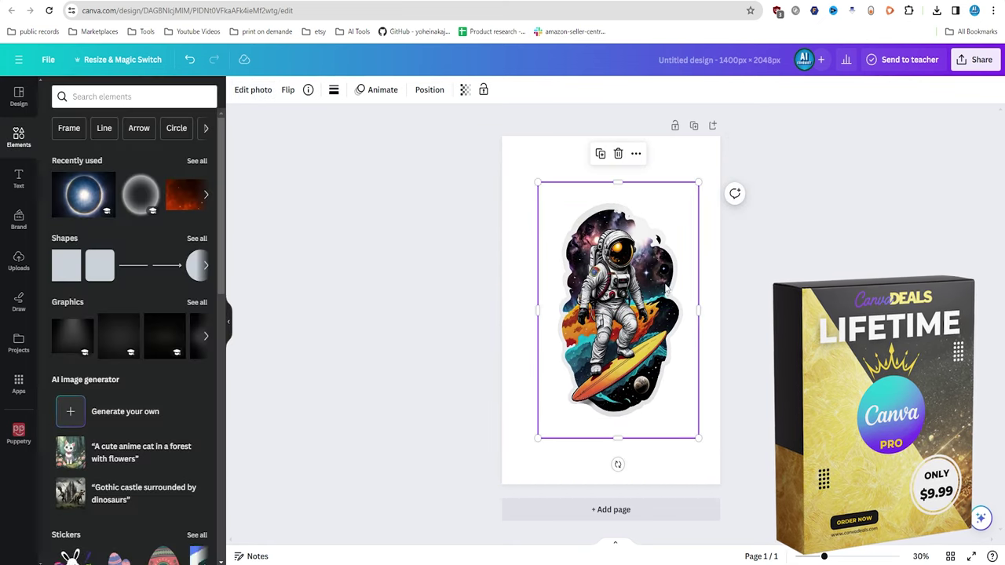
scroll(611, 282, "up", 5, "ctrl")
scroll(668, 236, "down", 3, "ctrl")
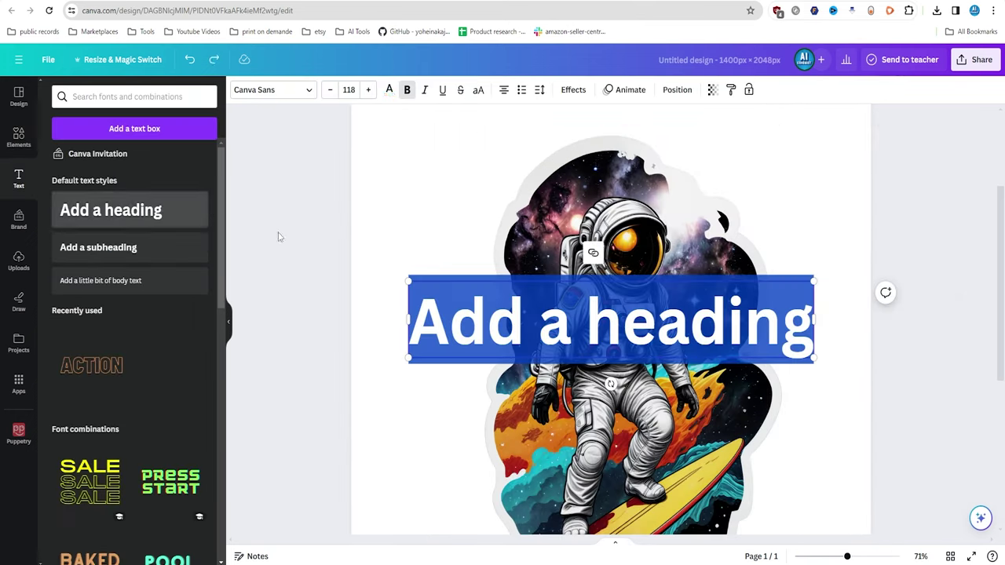
- Add a heading text box reading SPACE
key("t")
triple_click(592, 319)
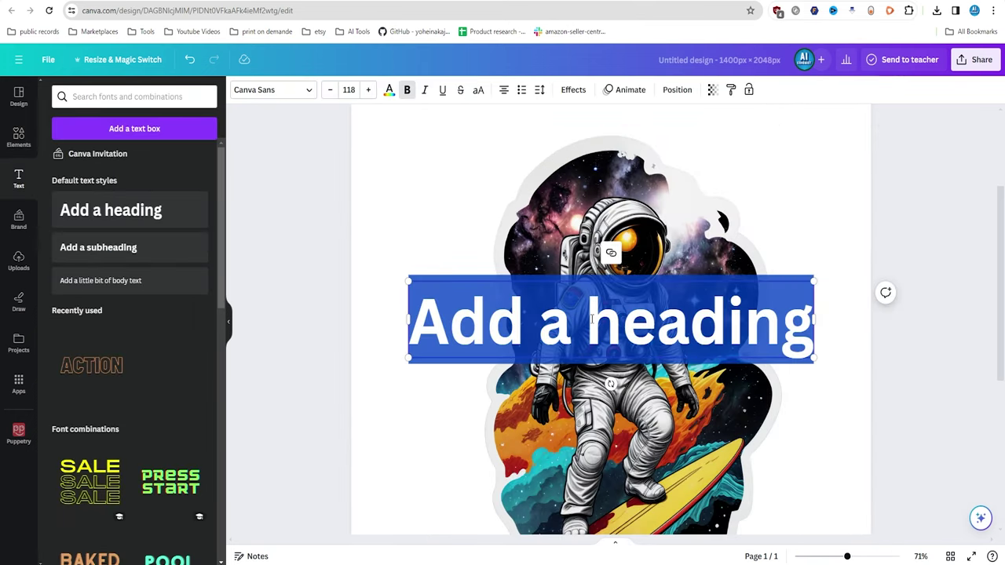
type("SPACE")
key("ctrl+a")
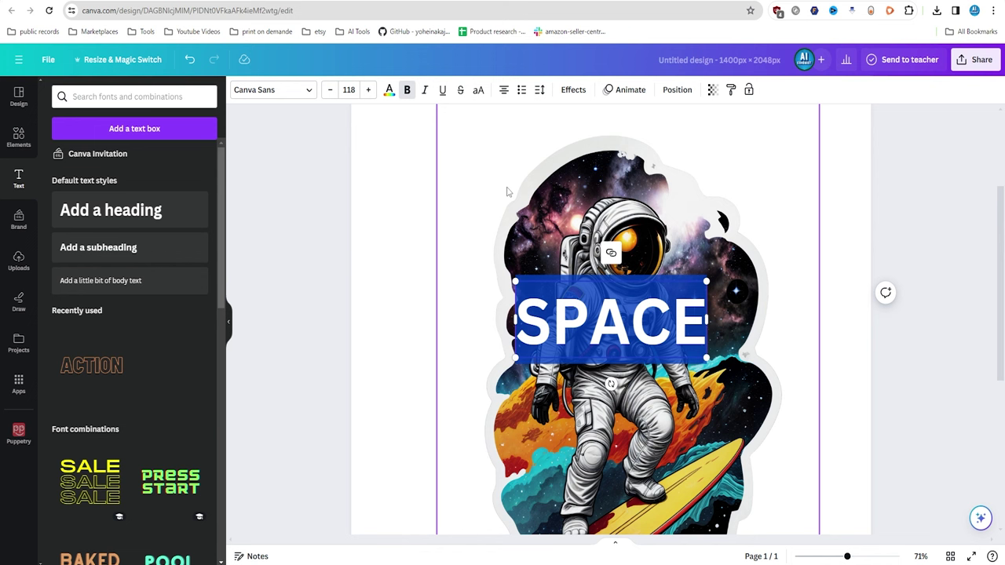
left_click(388, 90)
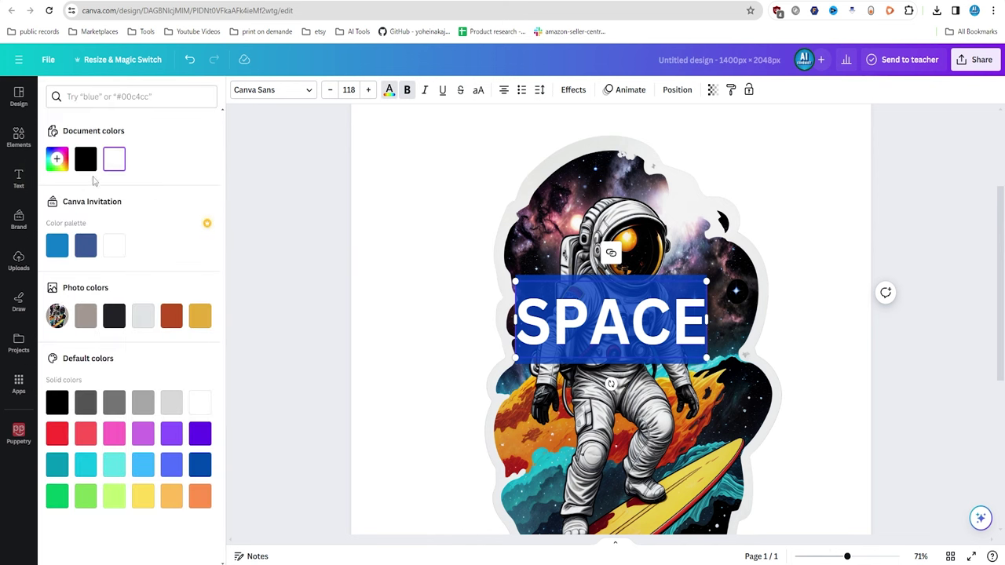
- Try Artful Black, then apply the Mokoto font to SPACE
left_click(272, 90)
left_click(87, 299)
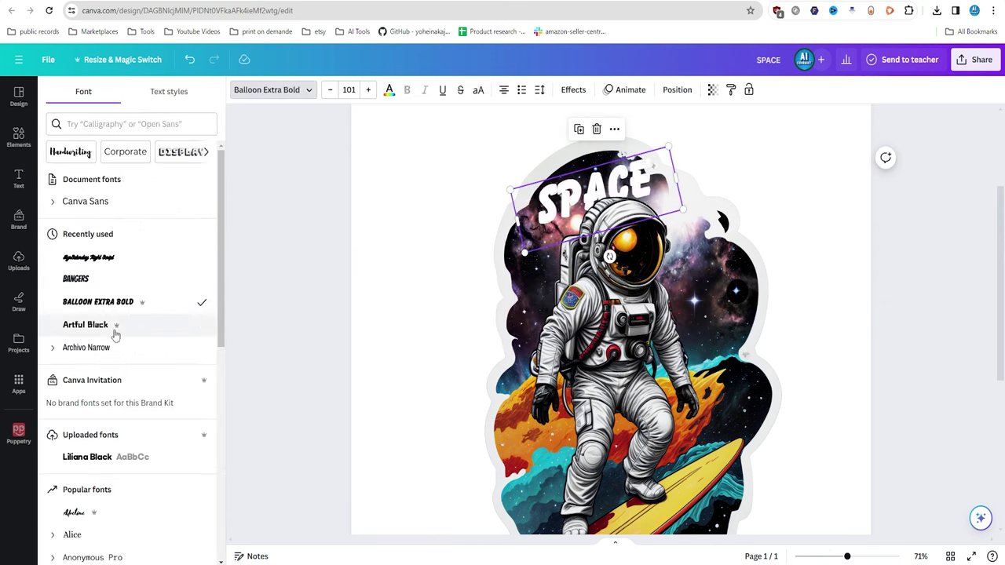
left_click(145, 328)
scroll(146, 329, "down", 5)
left_click(110, 124)
type("Mokoto")
left_click(71, 322)
- Make the page background black and reselect the SPACE text layer
left_click(832, 314)
left_click(236, 89)
left_click(59, 399)
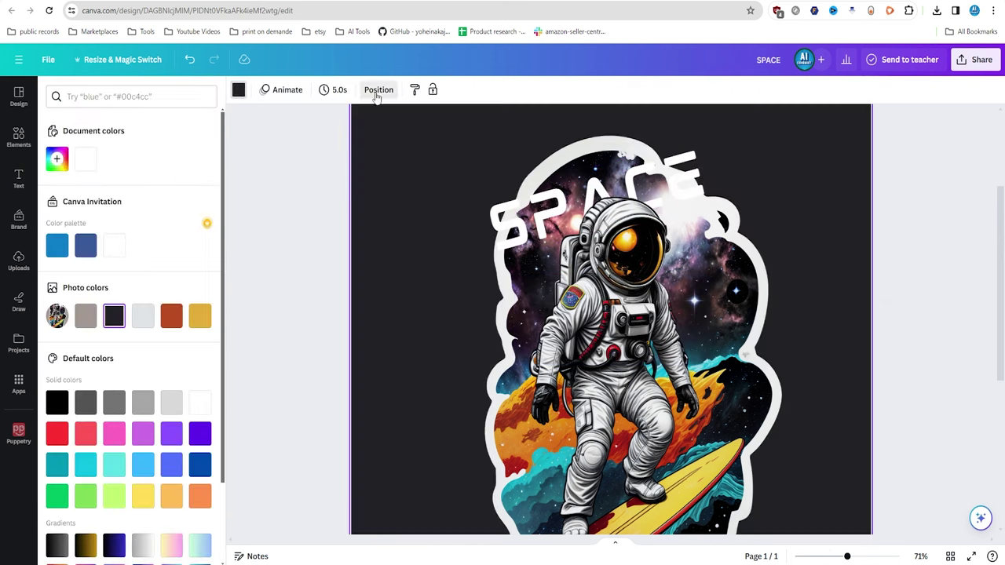
left_click(374, 89)
left_click(677, 165)
- Flatten the SPACE curve effect, then shrink SPACE and move it over the astronaut
left_click(573, 89)
left_click_drag(171, 550, 158, 550)
left_click(389, 89)
left_click(613, 354)
left_click(687, 162)
left_click(676, 90)
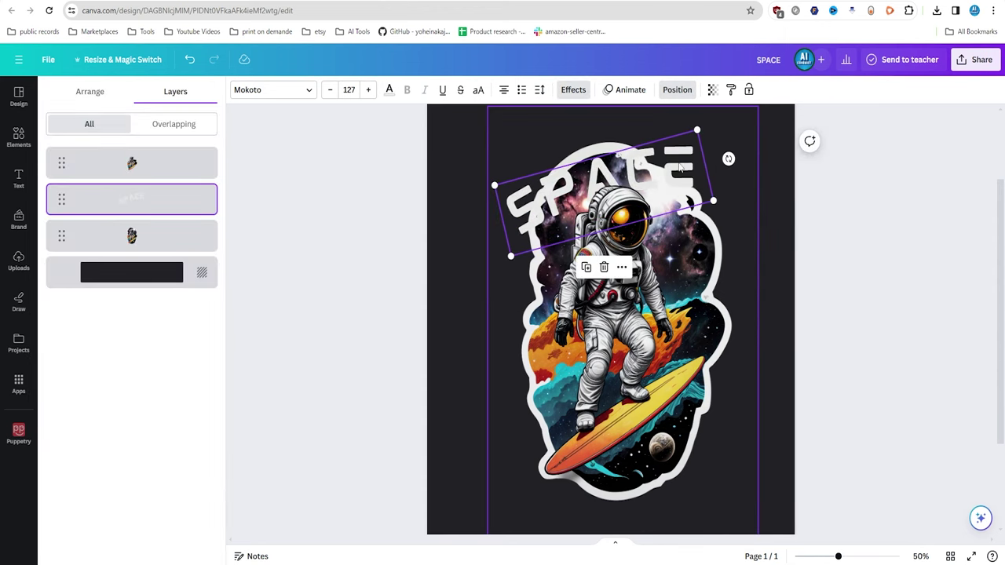
left_click_drag(700, 125, 668, 206)
- Undo the last resize to restore the earlier white-background layout
left_click(573, 90)
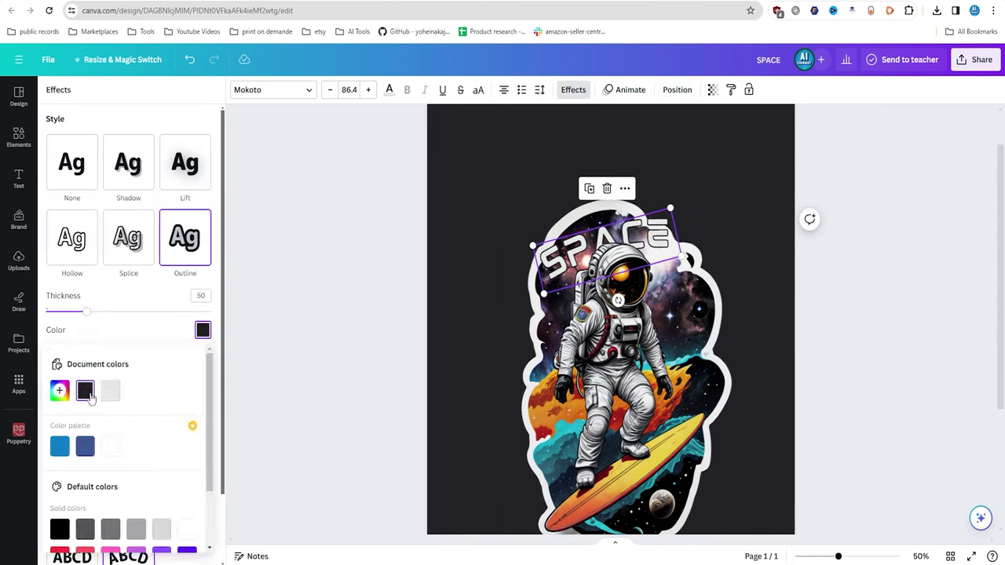
key("ctrl+z")
key("ctrl+z")
key("ctrl+z")
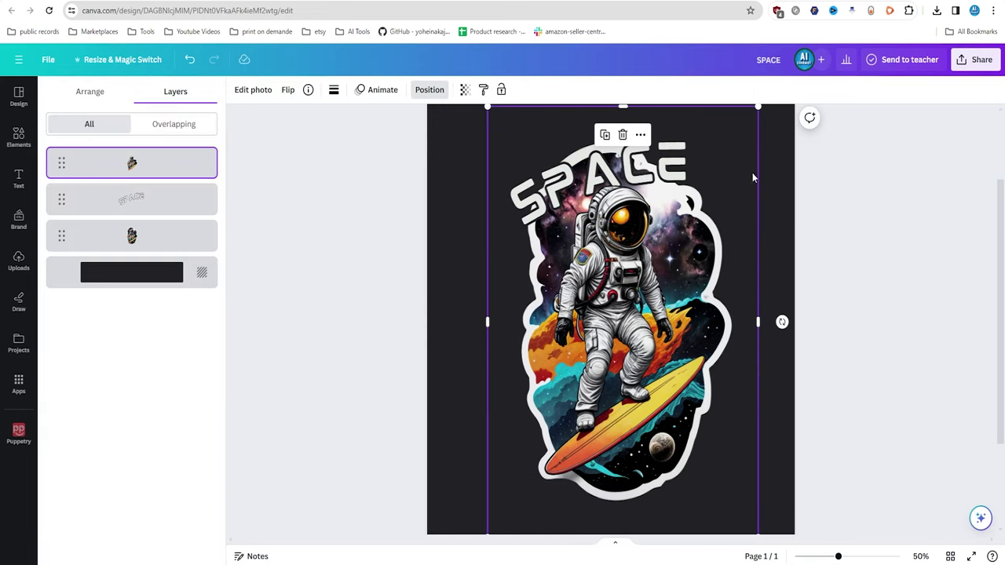
key("ctrl+z")
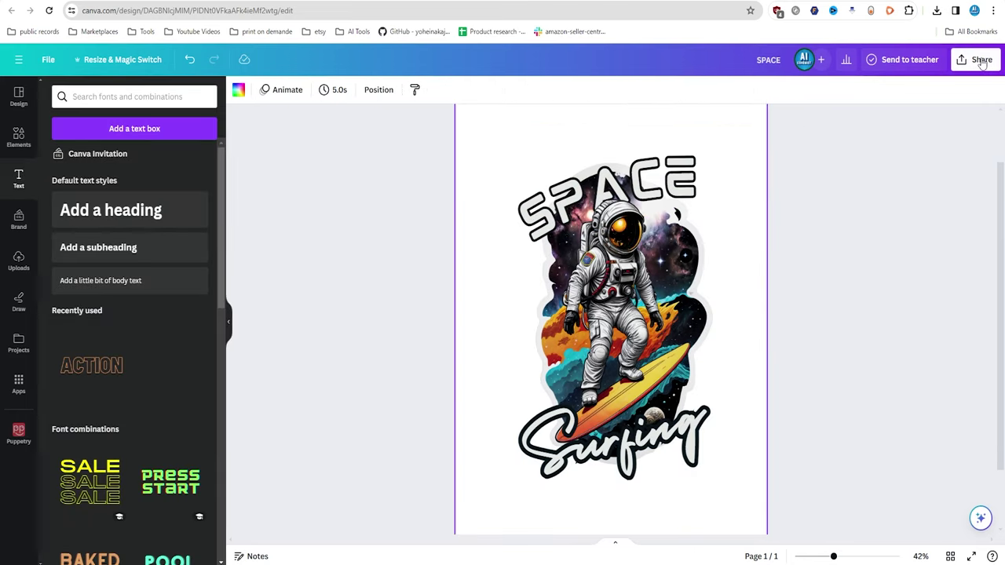
- Export the SPACE Surfing design through Share > Download as a transparent PNG
left_click(981, 61)
left_click(862, 354)
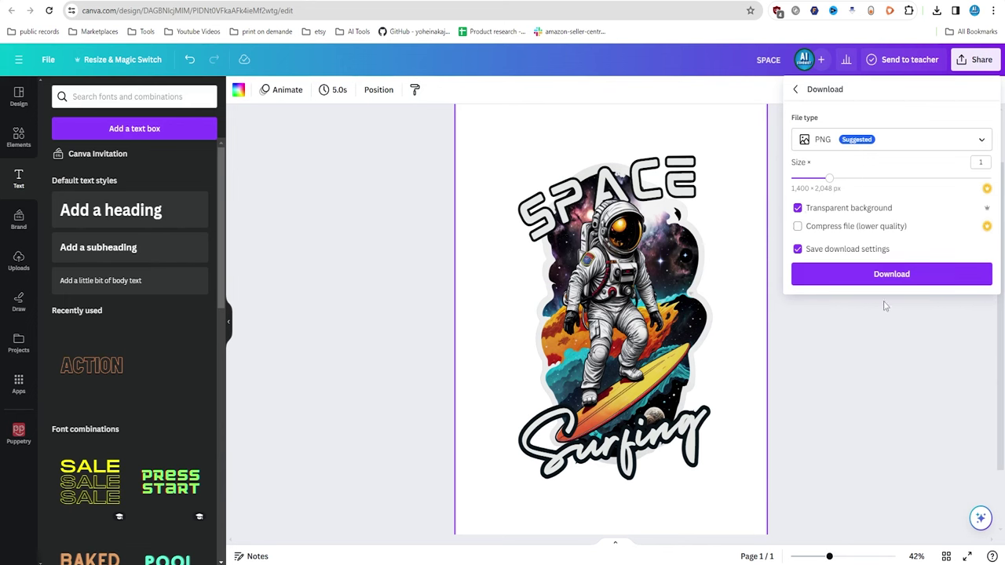
left_click(844, 279)
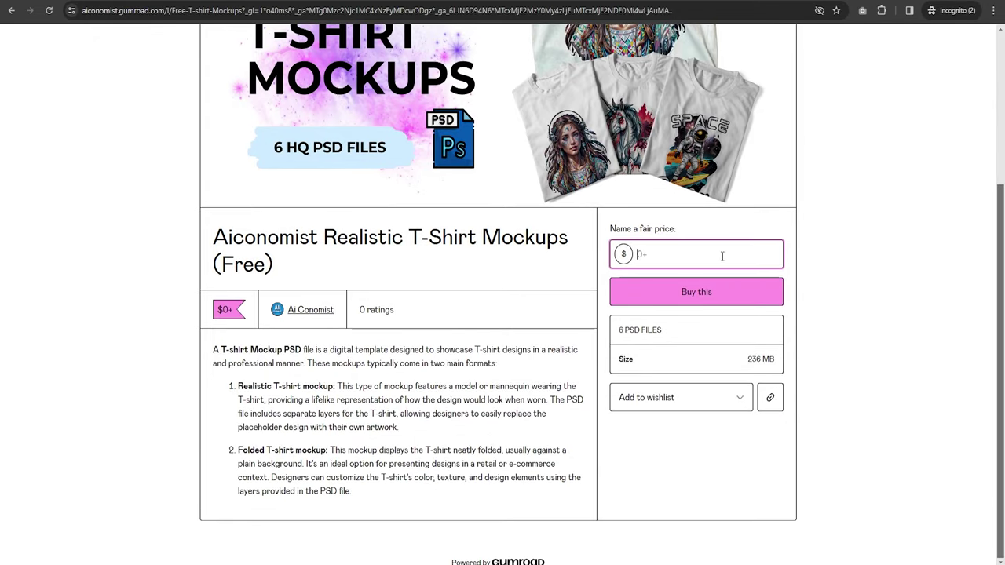
- Get the mockup pack for $0 and shift the shirt hue from magenta to dusty red
left_click(709, 299)
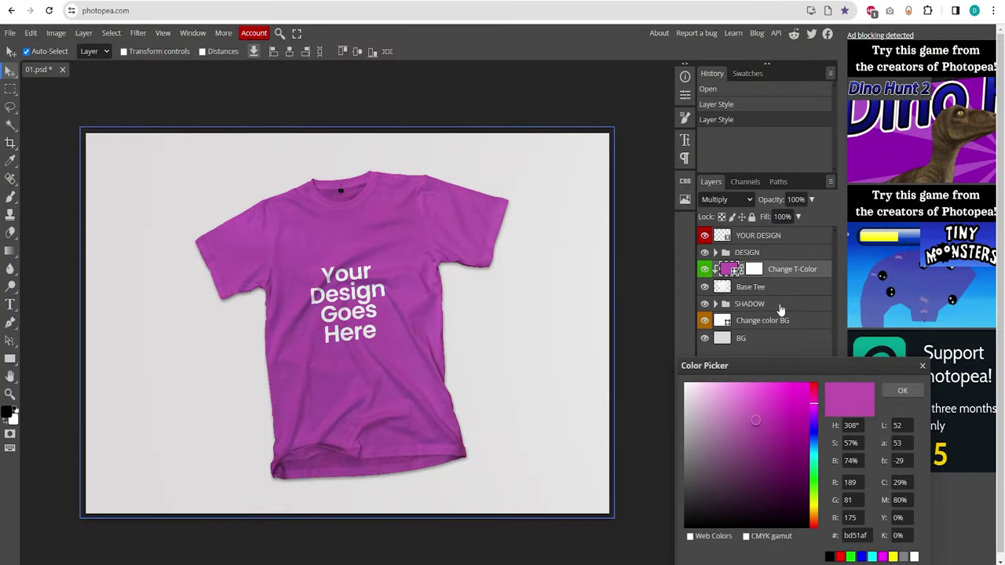
left_click(815, 403)
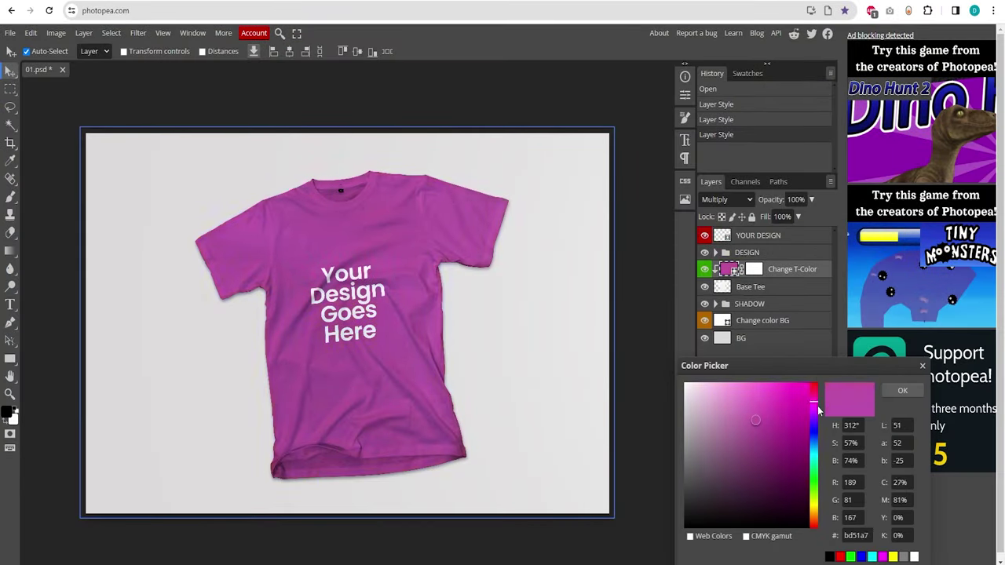
mouse_move(818, 410)
left_mouse_down()
mouse_move(801, 541)
mouse_move(815, 395)
left_mouse_up()
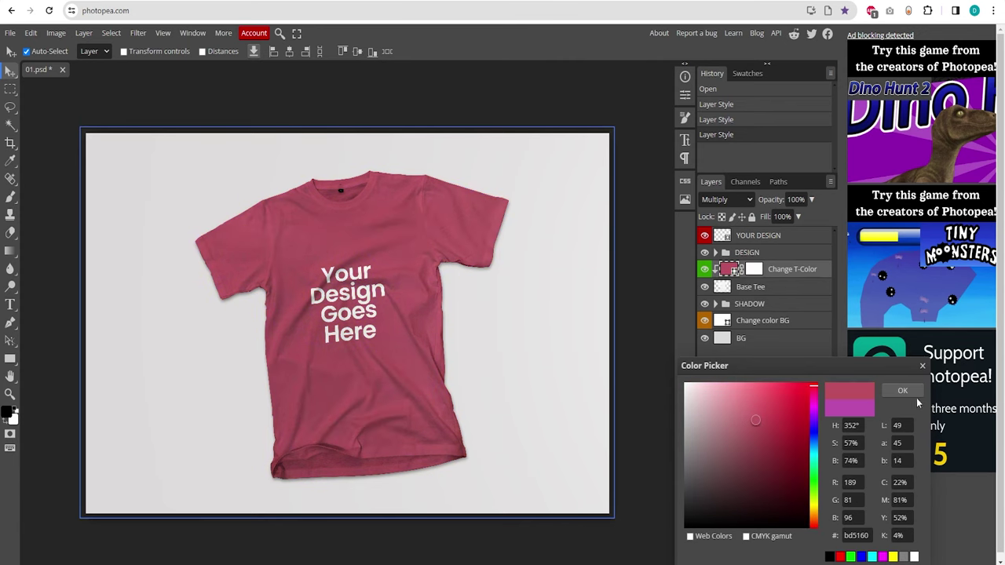
key("alt+Tab")
- Paste the SPACE Surfing PNG into the YOUR DESIGN smart object, enlarged and lowered
double_click(882, 393)
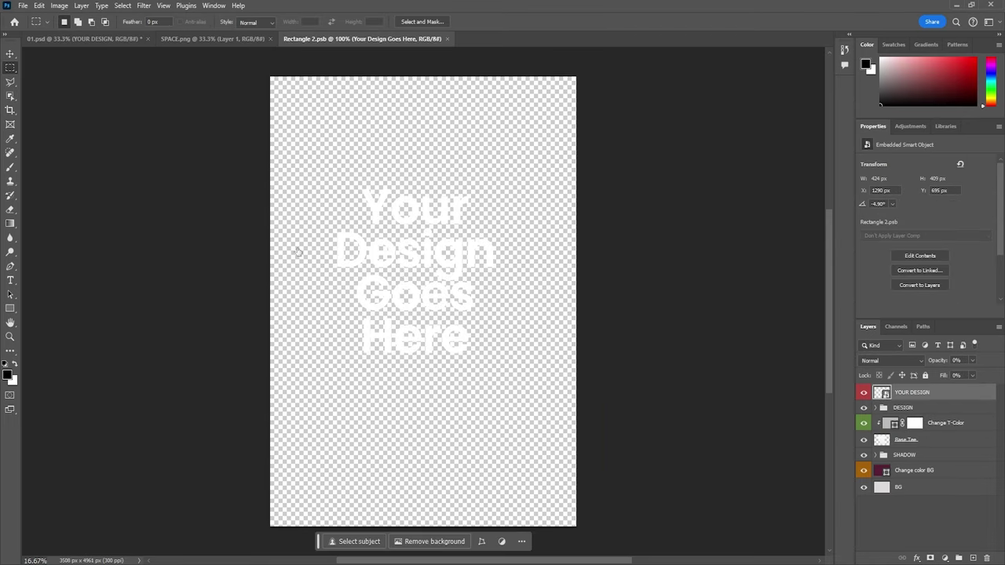
key("ctrl+v")
key("ctrl+t")
left_click_drag(427, 180, 426, 100)
left_click_drag(383, 167, 383, 207)
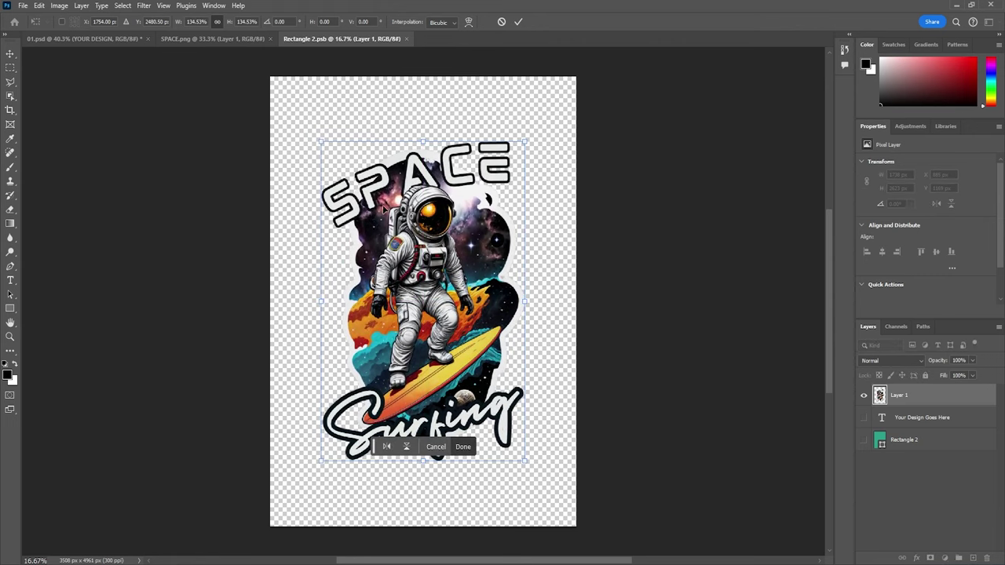
left_click(10, 67)
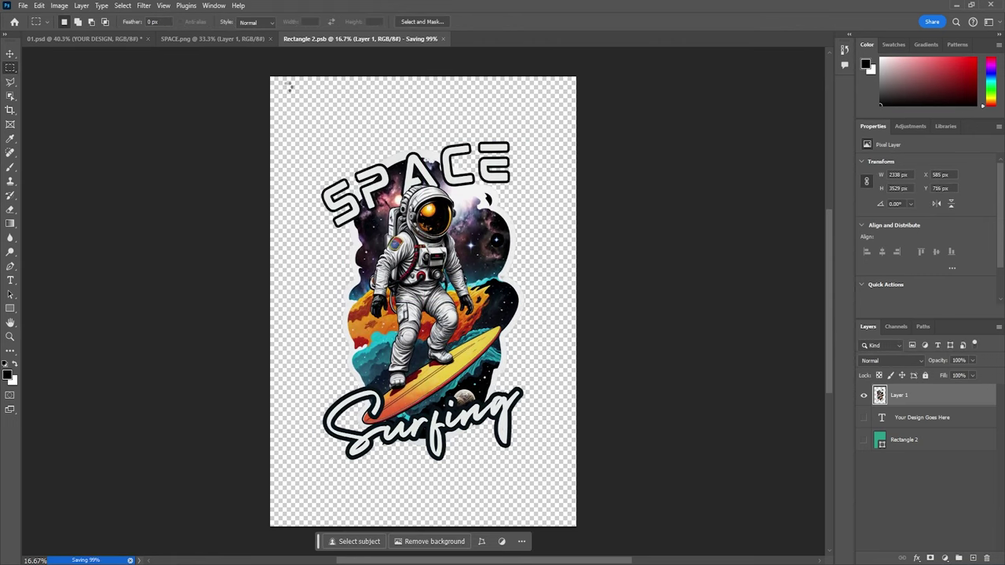
- Back in the mockup, tint the shirt red via the Change T-Color fill
left_click(134, 37)
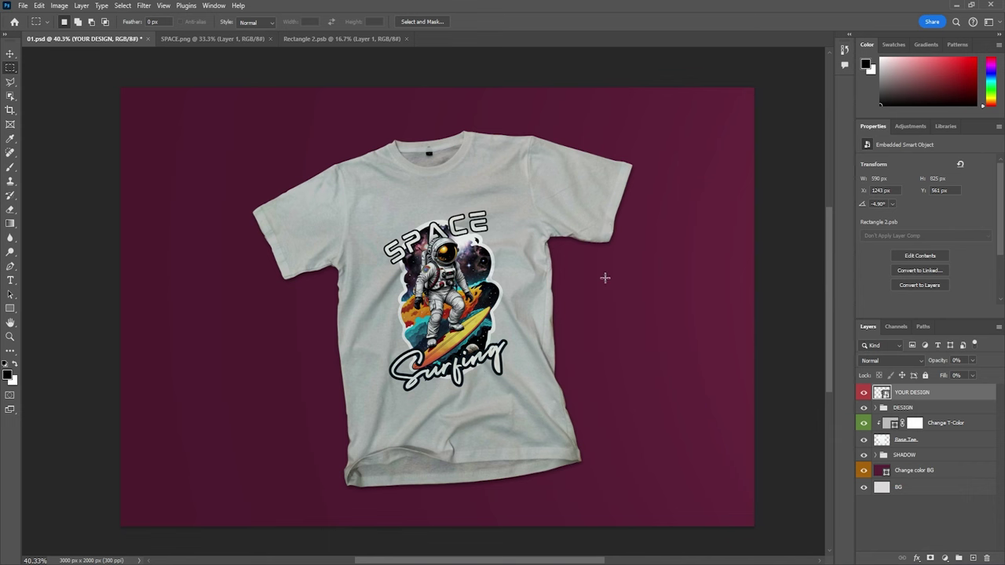
double_click(893, 422)
left_click_drag(667, 205, 753, 235)
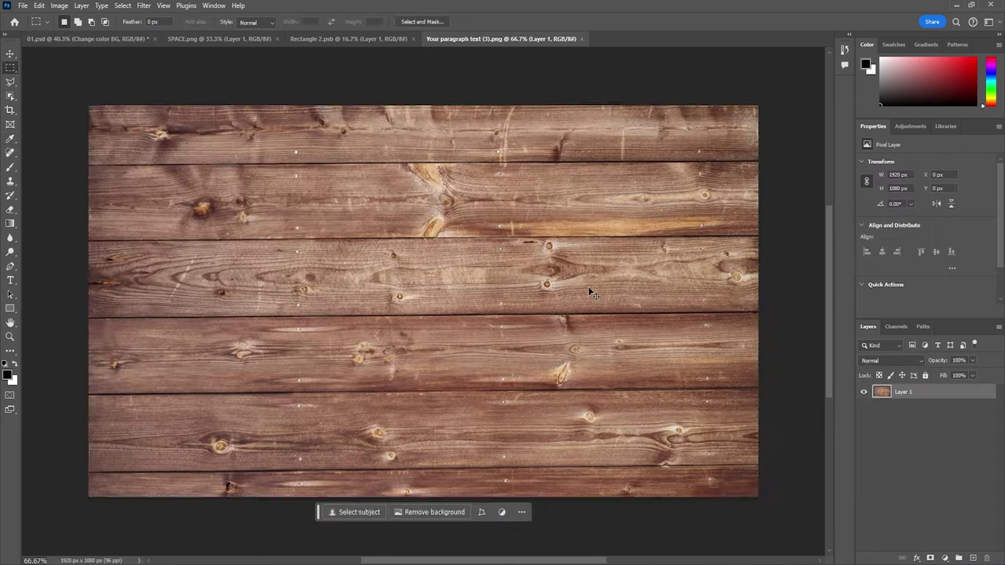
- Paste the wood texture and stretch it over the mockup, then remove the portrait's background
key("ctrl+a")
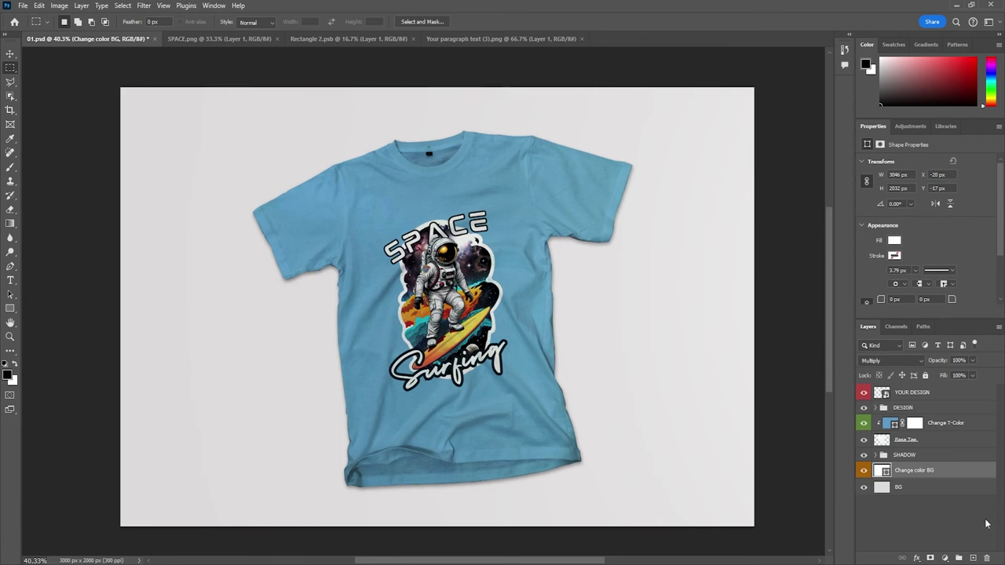
key("ctrl+v")
key("ctrl+t")
left_click_drag(751, 189, 819, 83)
left_click_drag(233, 422, 79, 559)
key("Return")
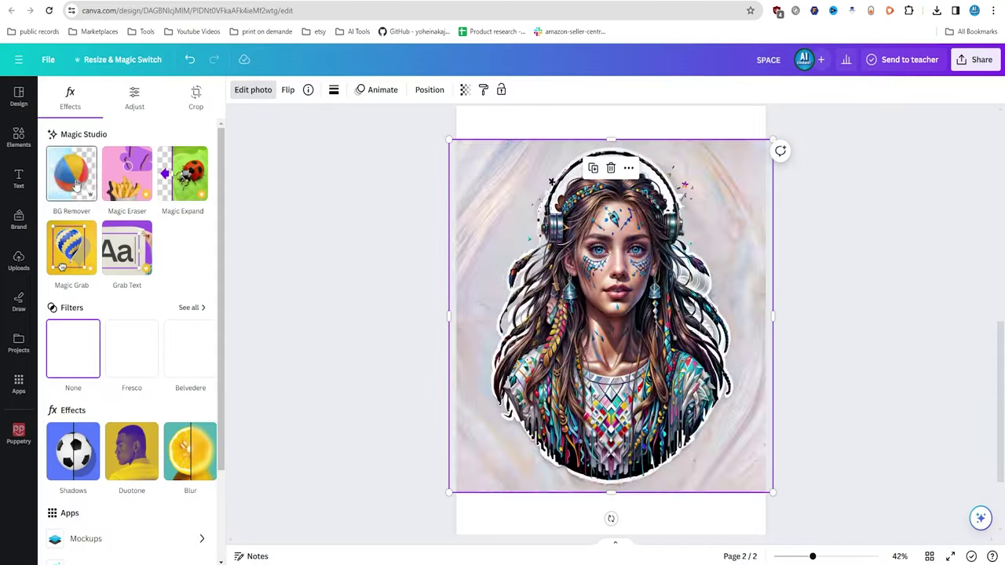
left_click(75, 184)
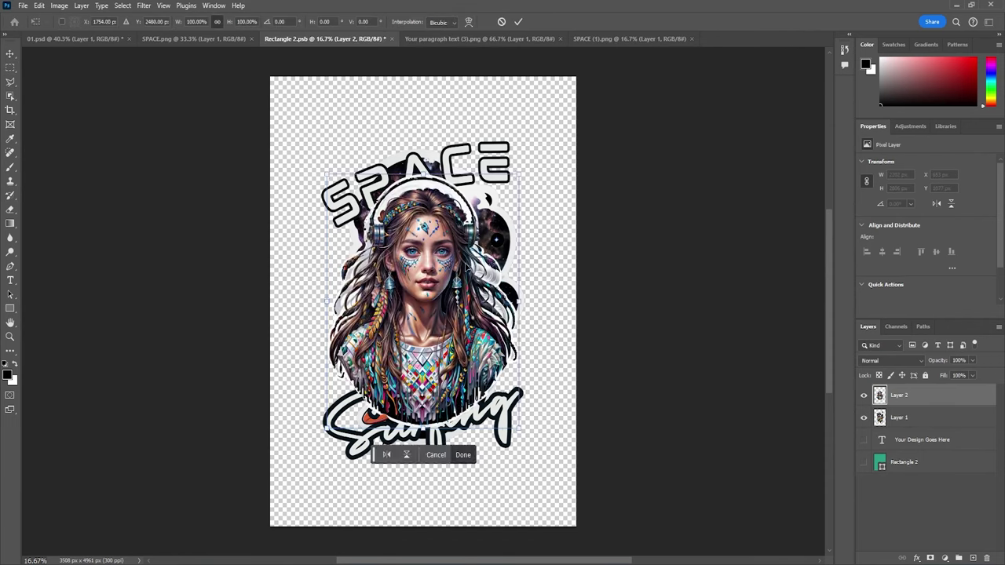
- Place the portrait over the SPACE design, hide the SPACE layer, and view 01.psd
left_click_drag(468, 267, 474, 240)
left_click(10, 67)
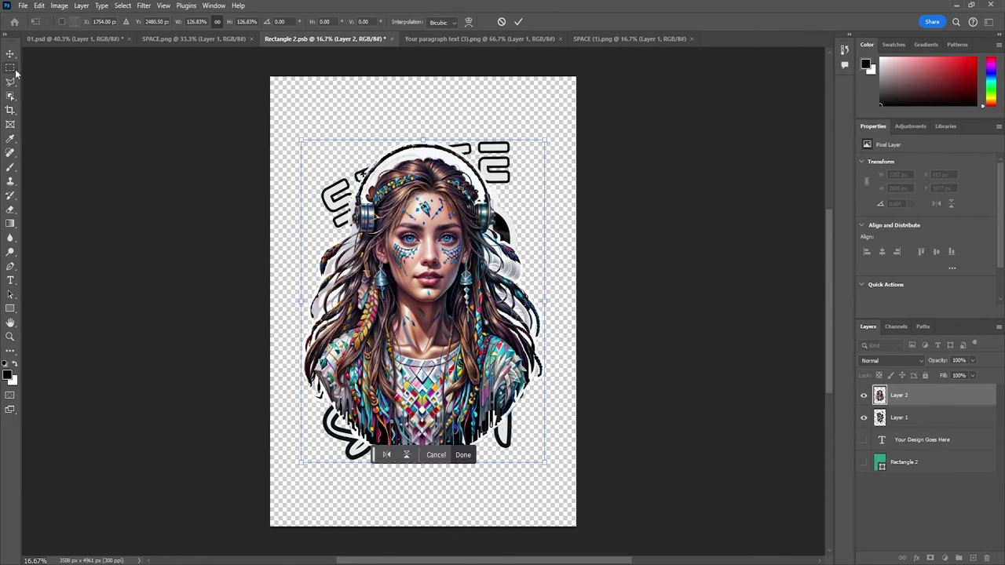
left_click(864, 417)
left_click(79, 39)
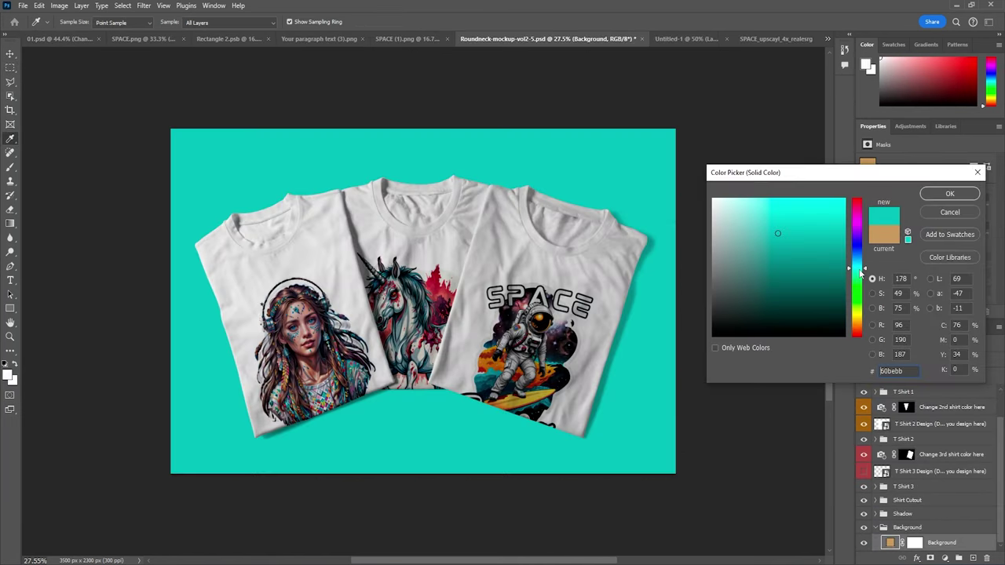
- Slide the background hue from teal to purple (#7b60be)
left_click_drag(860, 288, 861, 237)
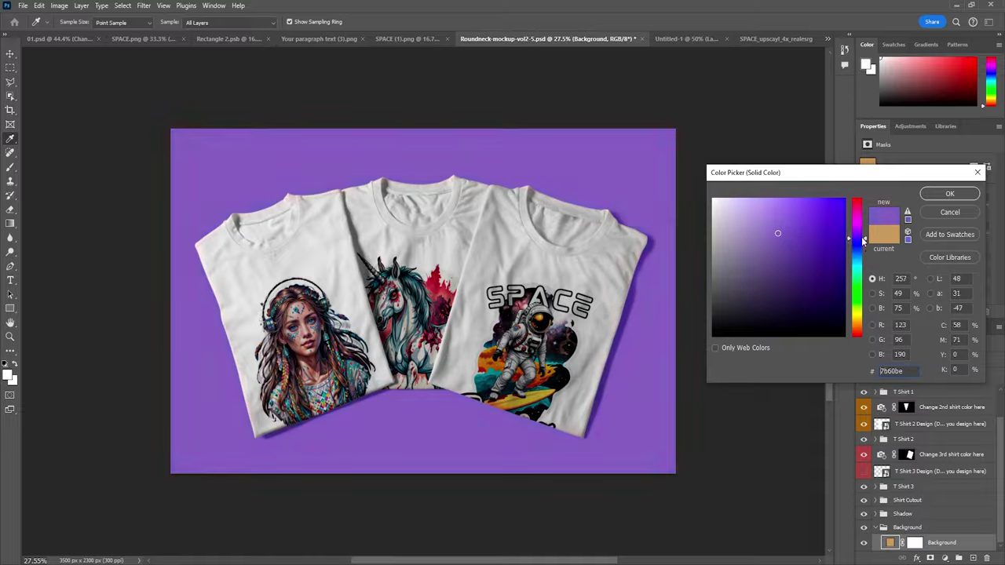